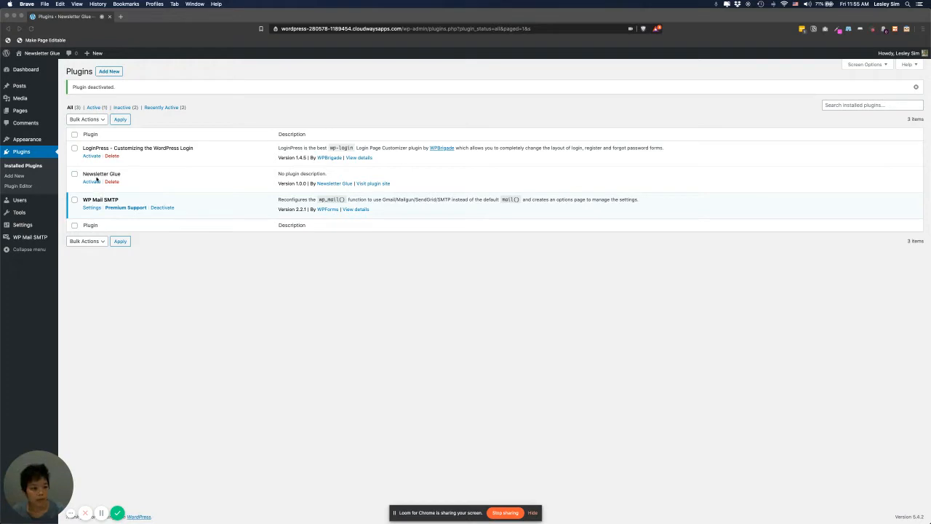
Step: Activate the Newsletter Glue plugin and start its onboarding setup
{"action": "left_click", "coordinate": [96, 184]}
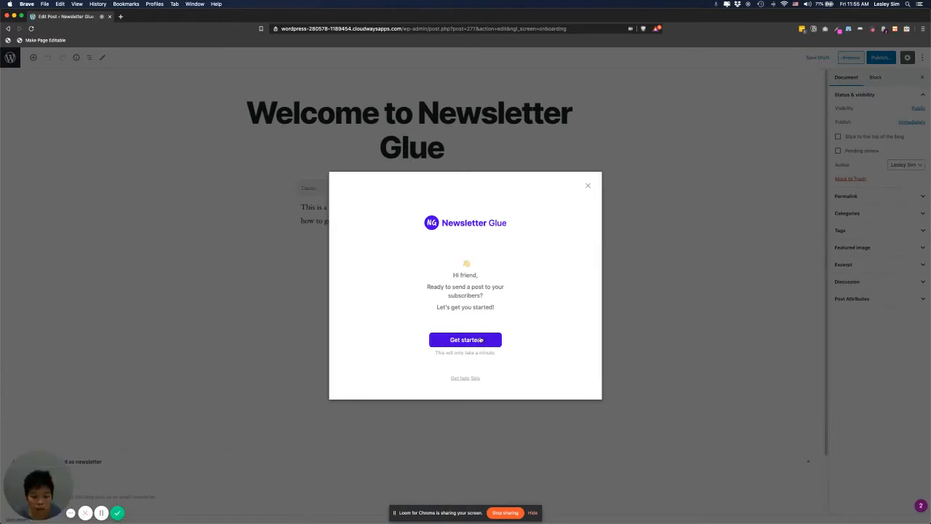
{"action": "left_click_drag", "start_coordinate": [61, 483], "coordinate": [877, 476]}
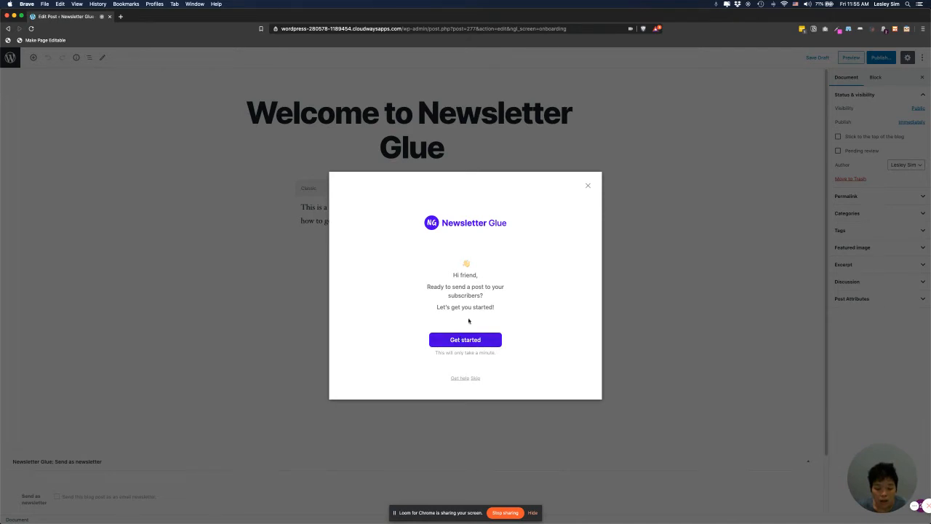
{"action": "left_click", "coordinate": [466, 342]}
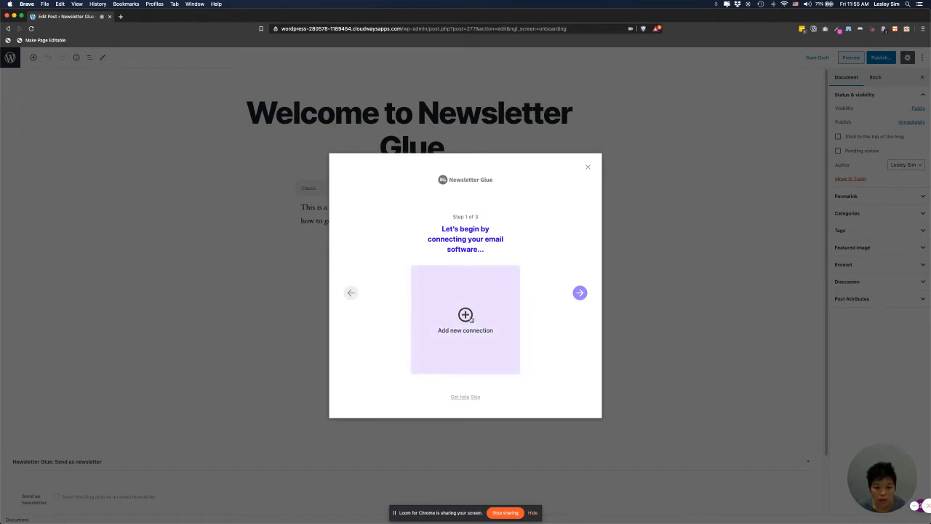
Step: Add Mailchimp as the email software connection, paste its API key, connect it and continue to the audience settings
{"action": "left_click", "coordinate": [471, 319]}
{"action": "left_click", "coordinate": [478, 328]}
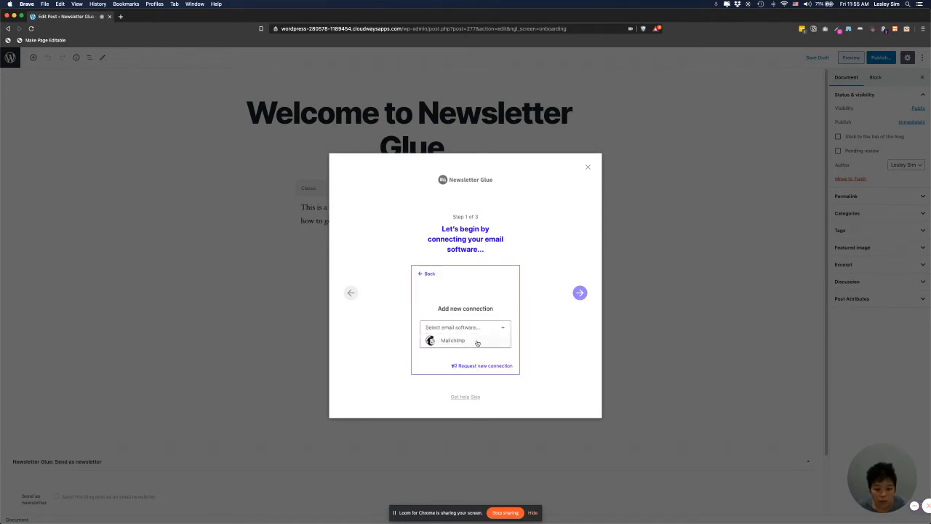
{"action": "left_click", "coordinate": [439, 344]}
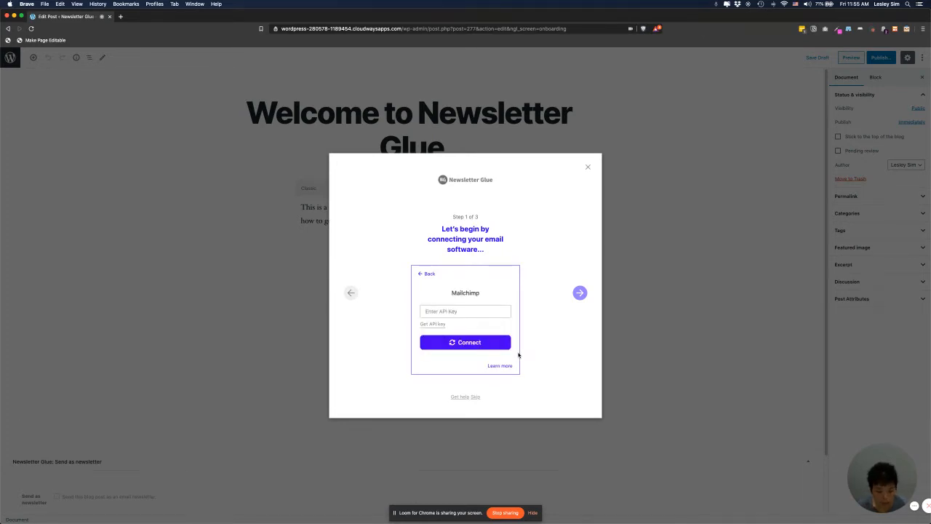
{"action": "key", "text": "super+v"}
{"action": "left_click", "coordinate": [487, 345]}
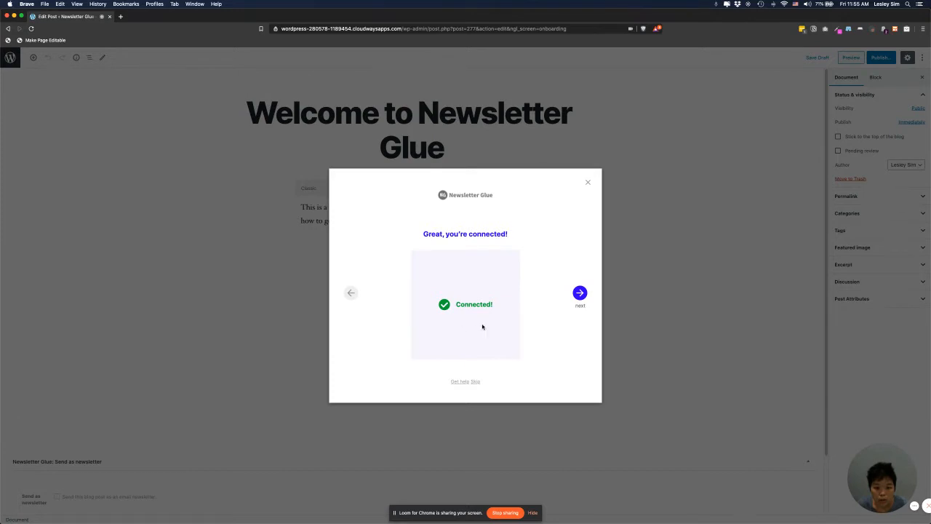
{"action": "left_click", "coordinate": [580, 295]}
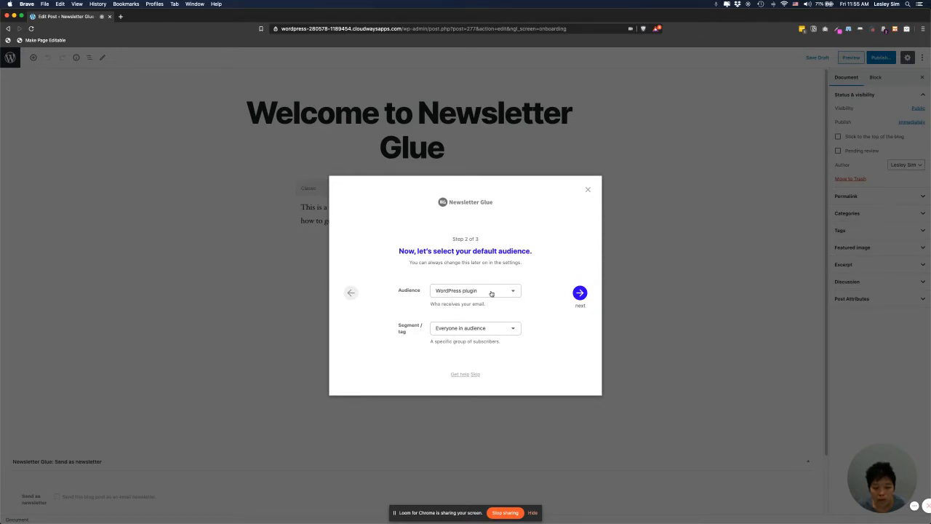
Step: Check the segment options, keep WordPress plugin and Everyone in audience as the defaults, and continue
{"action": "left_click", "coordinate": [488, 331]}
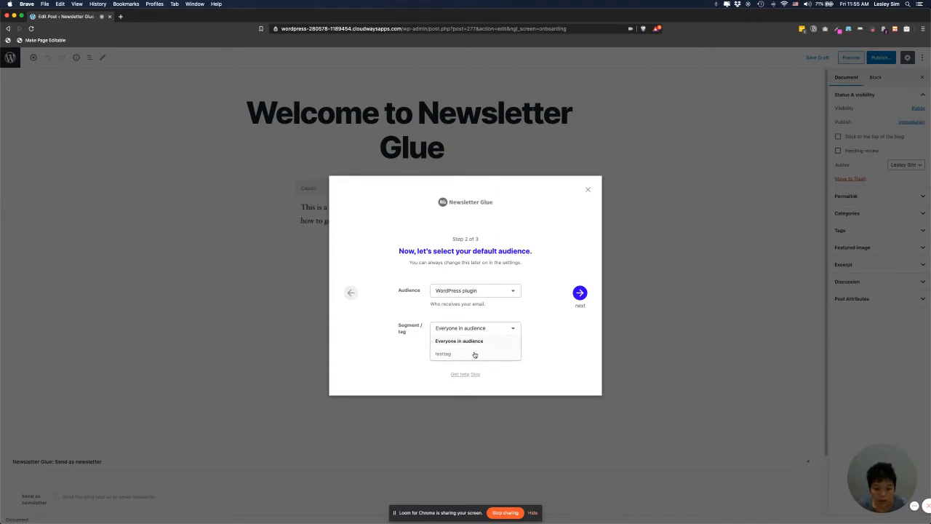
{"action": "left_click", "coordinate": [533, 337]}
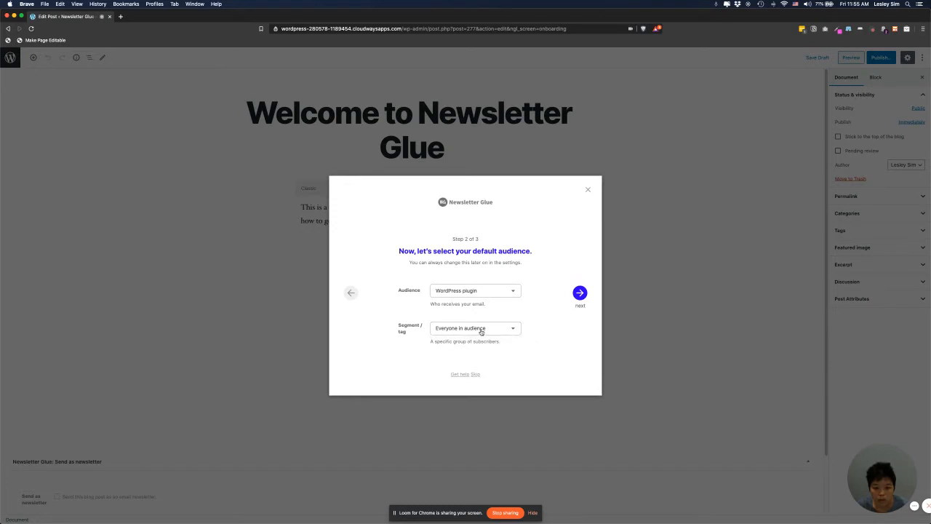
{"action": "left_click", "coordinate": [581, 295]}
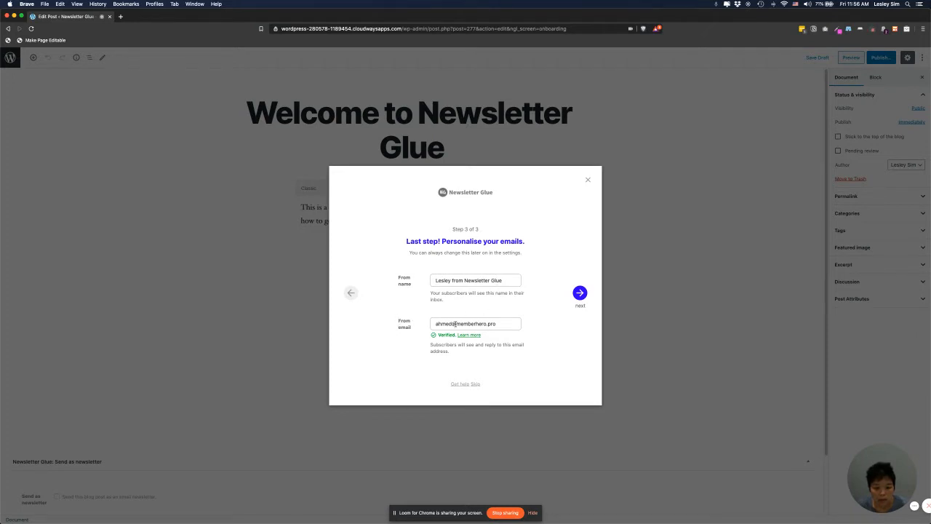
Step: Replace the part before the @ in the from email with the sender's own mailbox name and complete the setup
{"action": "left_click_drag", "start_coordinate": [452, 323], "coordinate": [434, 323]}
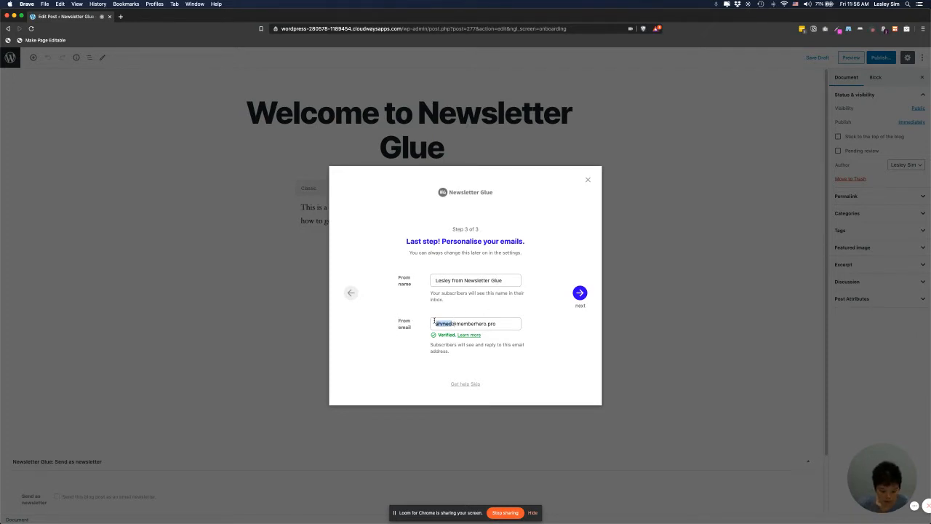
{"action": "type", "text": "lesley"}
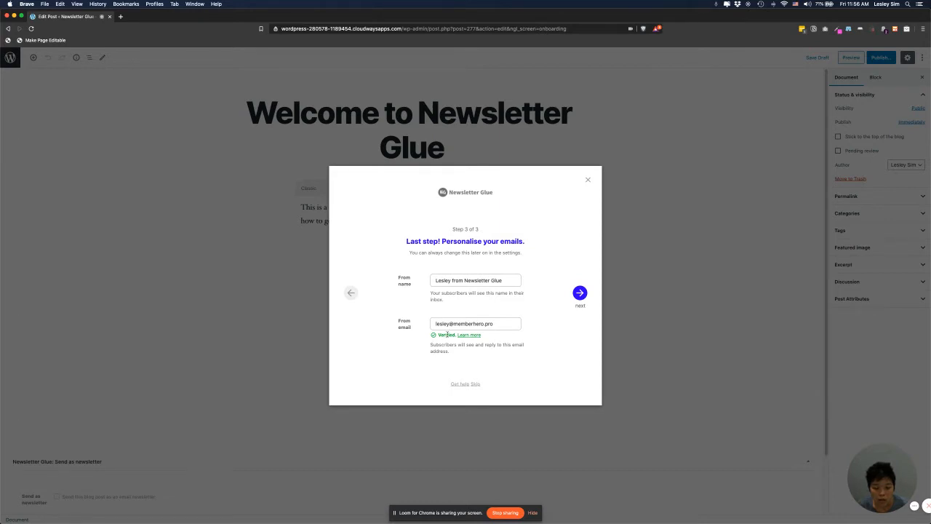
{"action": "left_click_drag", "start_coordinate": [455, 323], "coordinate": [491, 323]}
{"action": "left_click", "coordinate": [509, 316]}
{"action": "left_click", "coordinate": [580, 292]}
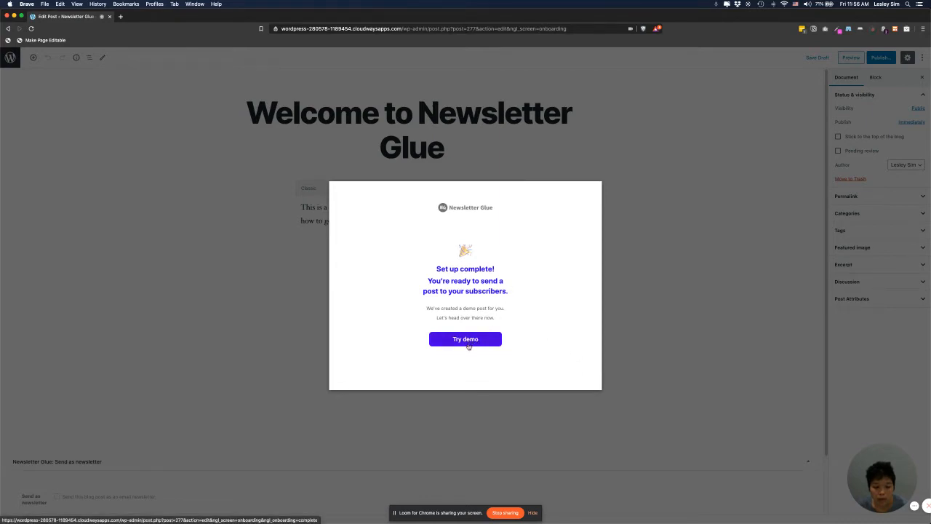
Step: Open the demo post and enable sending it as an email newsletter
{"action": "left_click", "coordinate": [466, 339]}
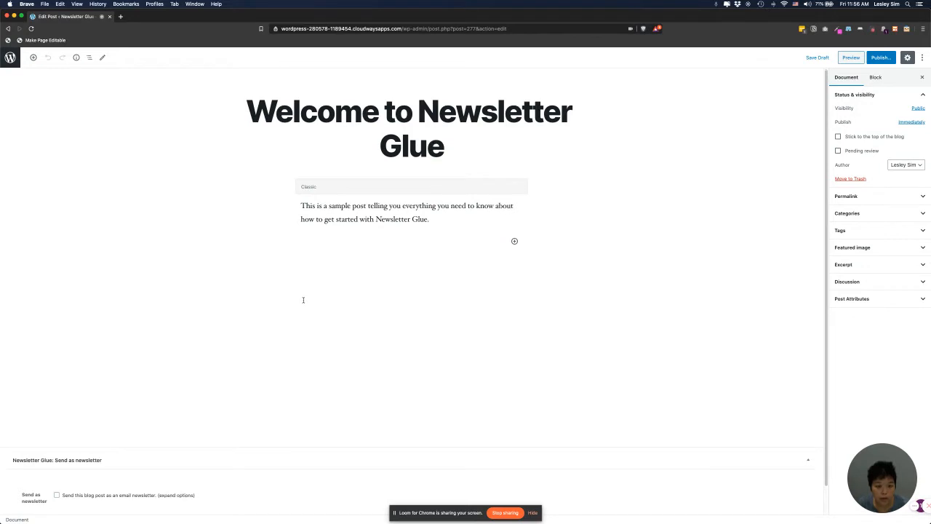
{"action": "scroll", "coordinate": [304, 302], "scroll_direction": "down", "scroll_amount": 1}
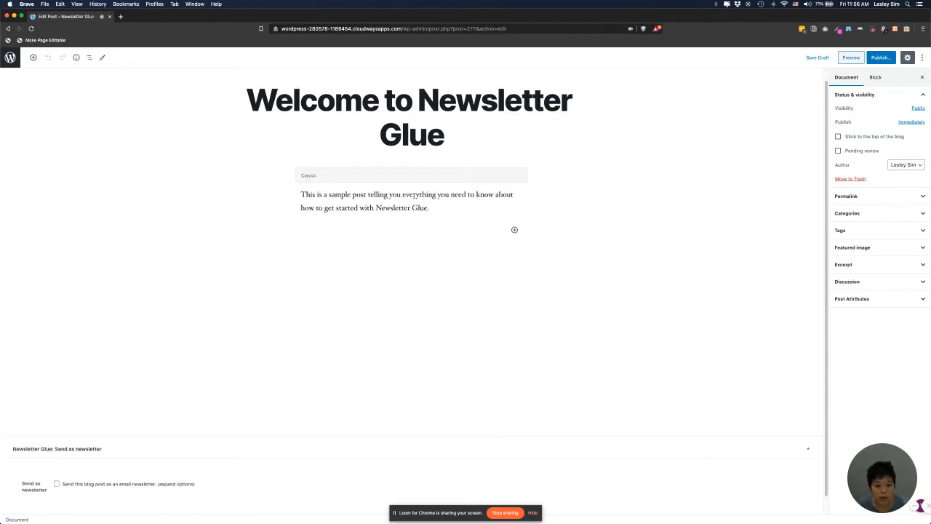
{"action": "scroll", "coordinate": [402, 289], "scroll_direction": "down", "scroll_amount": 1}
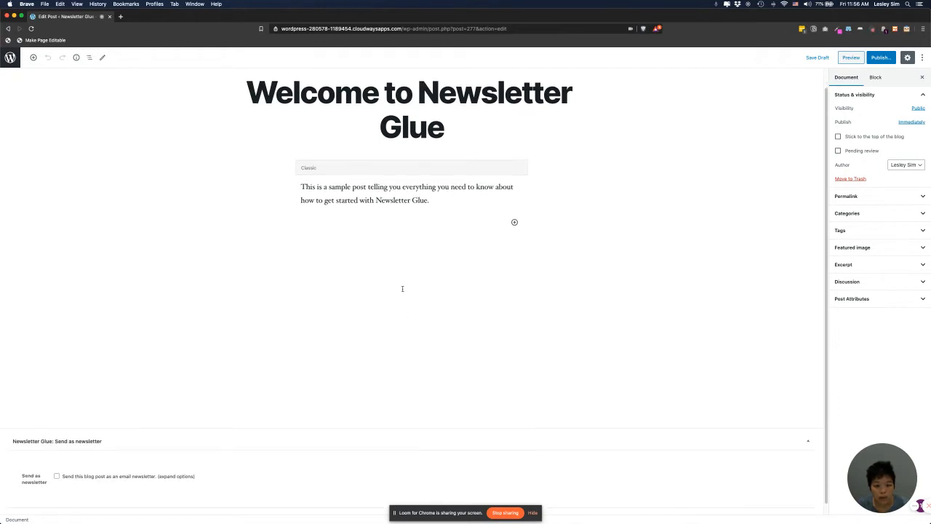
{"action": "scroll", "coordinate": [402, 288], "scroll_direction": "up", "scroll_amount": 2}
{"action": "scroll", "coordinate": [383, 272], "scroll_direction": "down", "scroll_amount": 2}
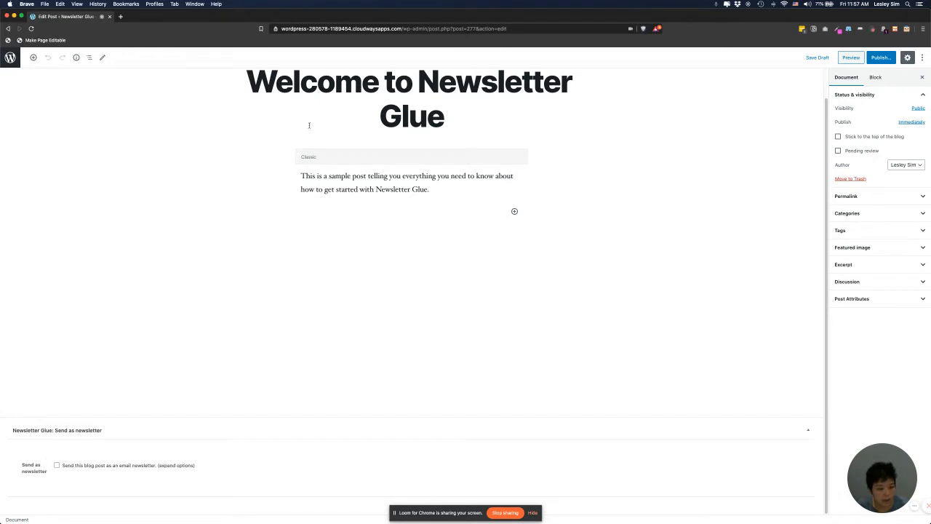
{"action": "scroll", "coordinate": [398, 124], "scroll_direction": "up", "scroll_amount": 1}
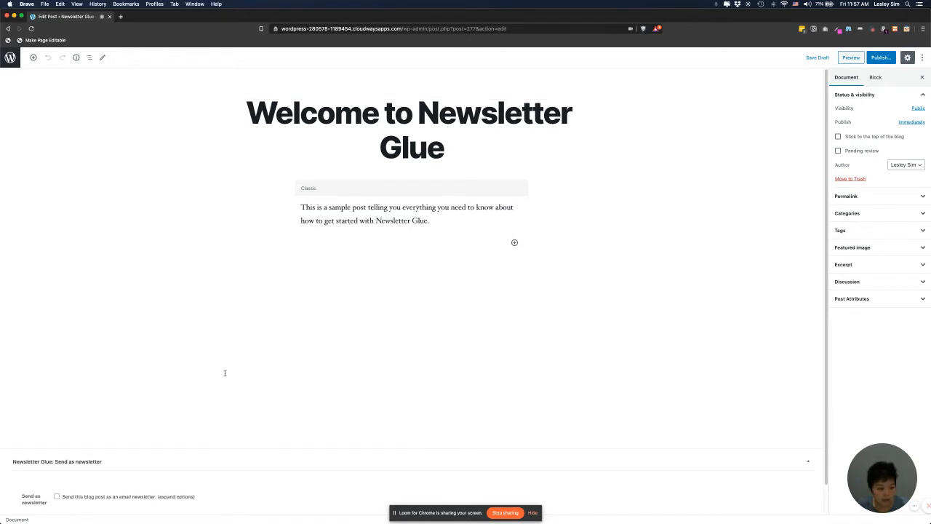
{"action": "scroll", "coordinate": [225, 372], "scroll_direction": "down", "scroll_amount": 1}
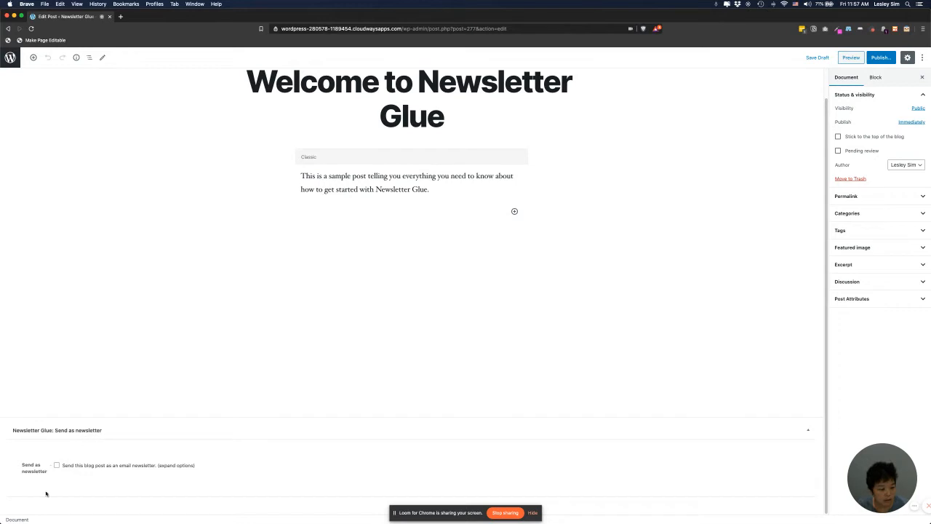
{"action": "left_click", "coordinate": [97, 467]}
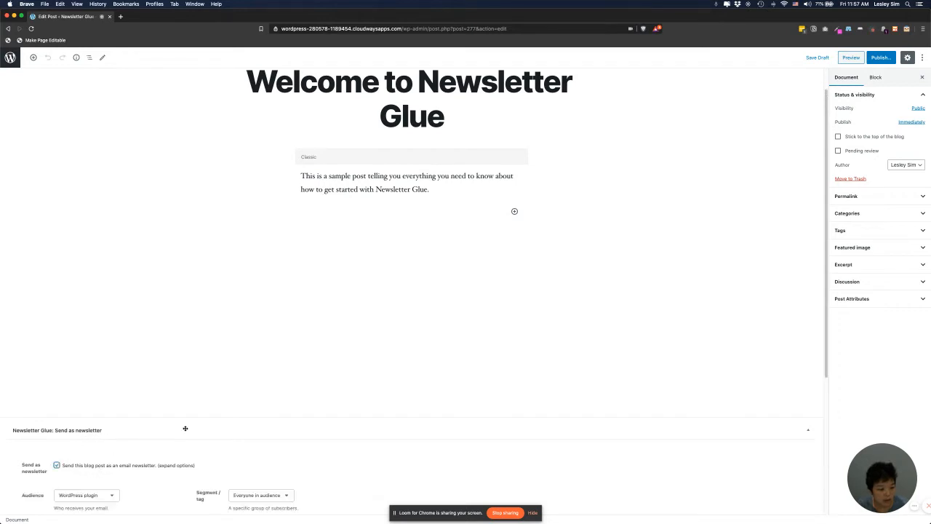
Step: Review the newsletter sending options and publish the demo post immediately
{"action": "scroll", "coordinate": [184, 429], "scroll_direction": "down", "scroll_amount": 3}
{"action": "scroll", "coordinate": [184, 433], "scroll_direction": "down", "scroll_amount": 3}
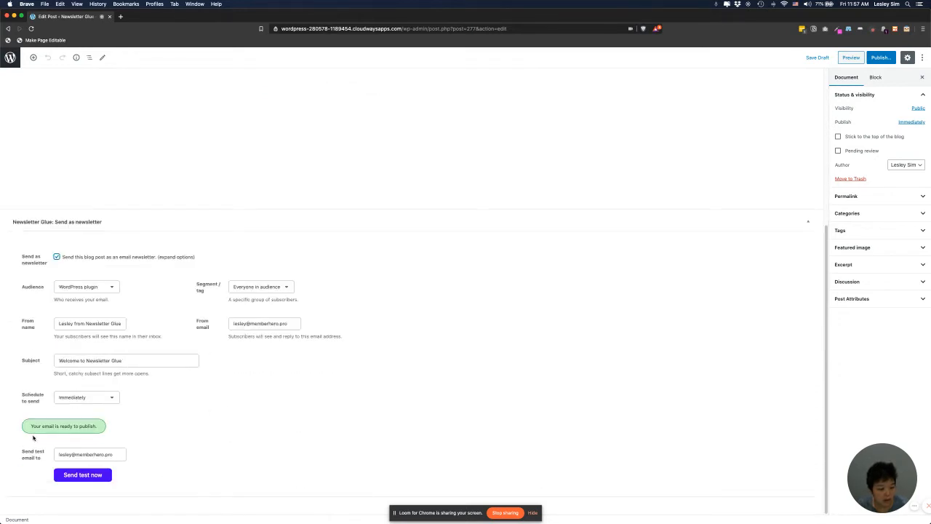
{"action": "left_click", "coordinate": [878, 59]}
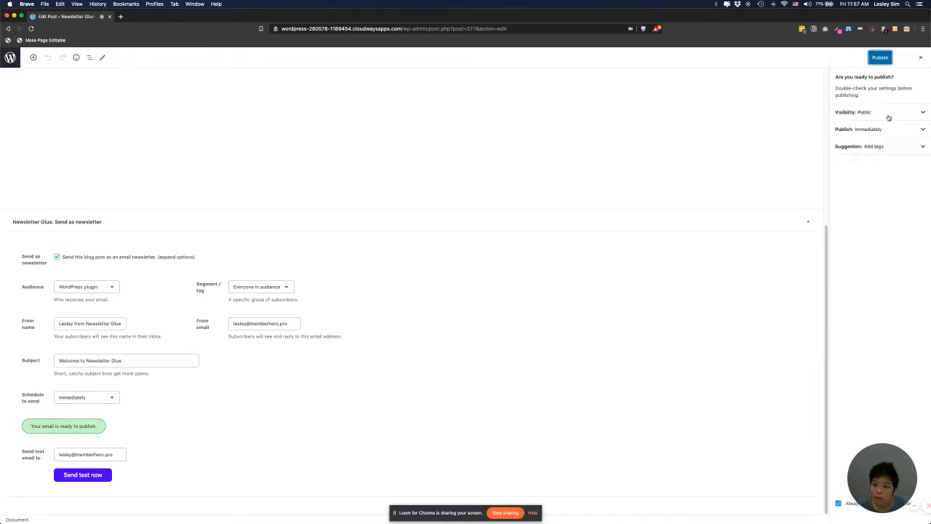
{"action": "left_click", "coordinate": [879, 58]}
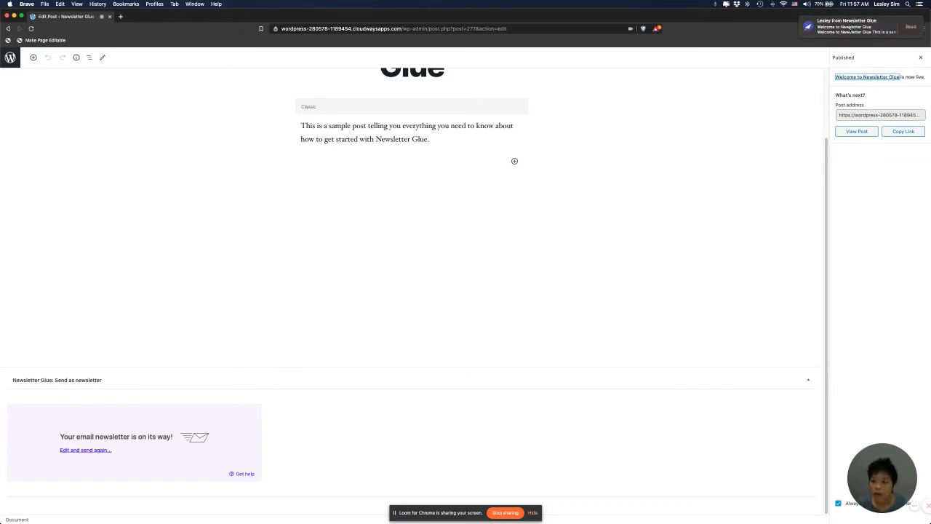
Step: Open the received newsletter in the Newton mail app and check its heading and body text
{"action": "left_click", "coordinate": [850, 30]}
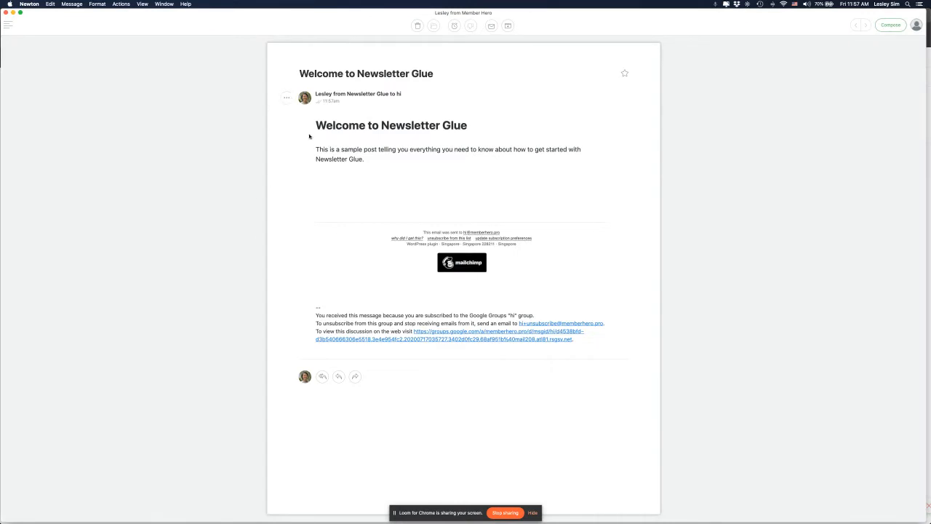
{"action": "left_click_drag", "start_coordinate": [317, 125], "coordinate": [416, 174]}
{"action": "left_click", "coordinate": [415, 174]}
Step: Return to the published post in Brave and reopen its newsletter options for editing and sending again
{"action": "key", "text": "super+Tab"}
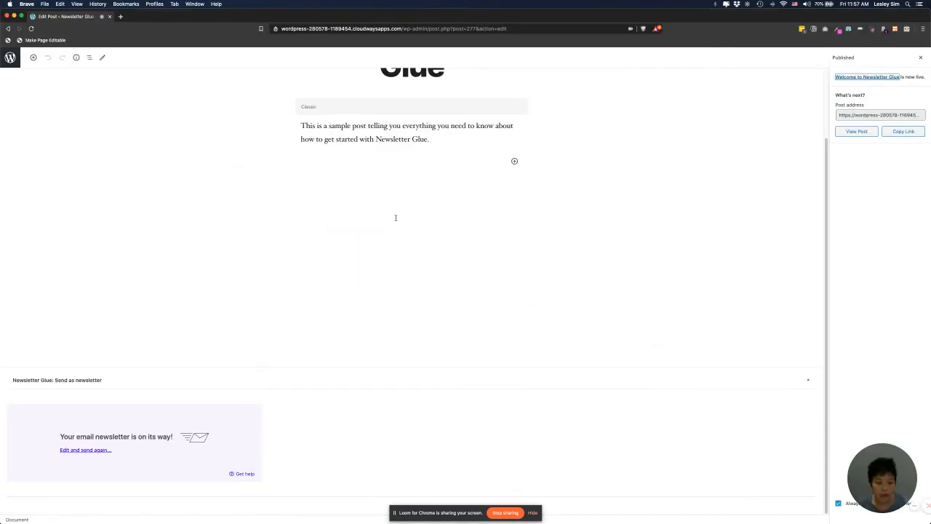
{"action": "scroll", "coordinate": [396, 218], "scroll_direction": "up", "scroll_amount": 3}
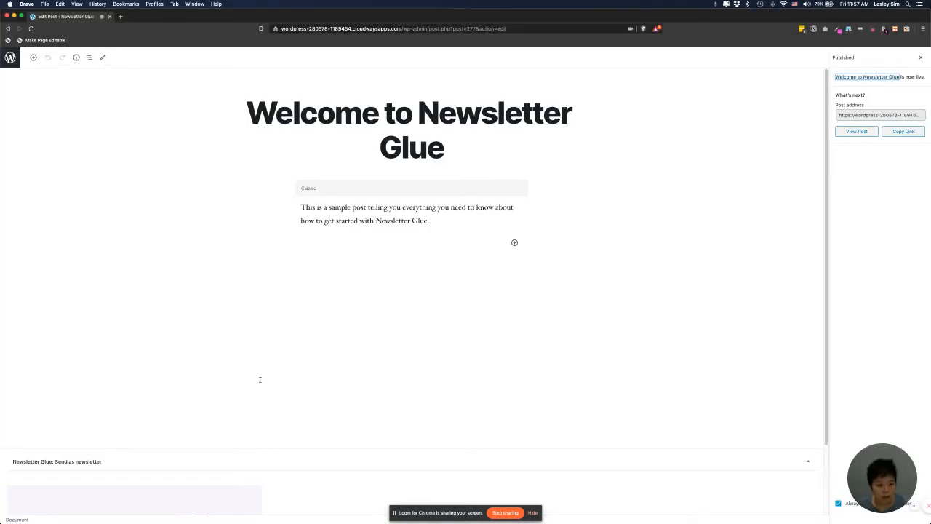
{"action": "scroll", "coordinate": [263, 359], "scroll_direction": "down", "scroll_amount": 2}
{"action": "scroll", "coordinate": [262, 361], "scroll_direction": "down", "scroll_amount": 1}
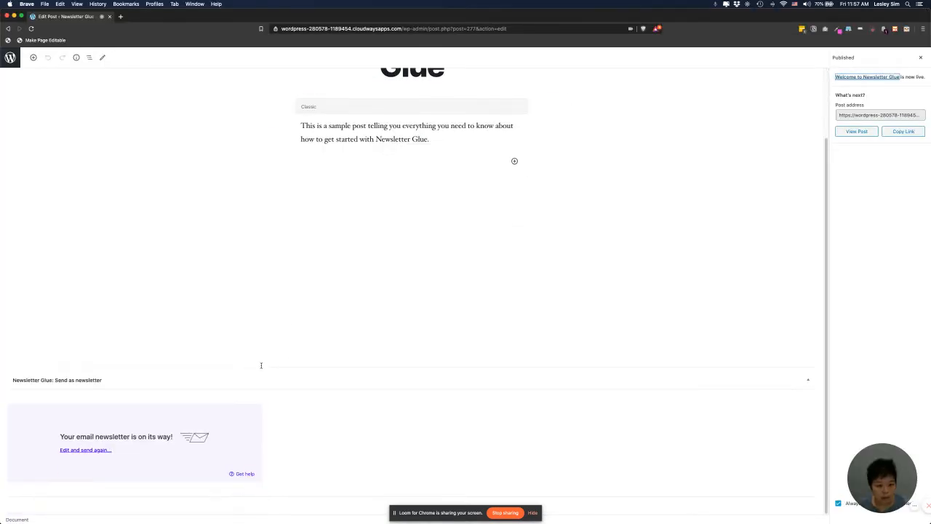
{"action": "scroll", "coordinate": [355, 461], "scroll_direction": "up", "scroll_amount": 2}
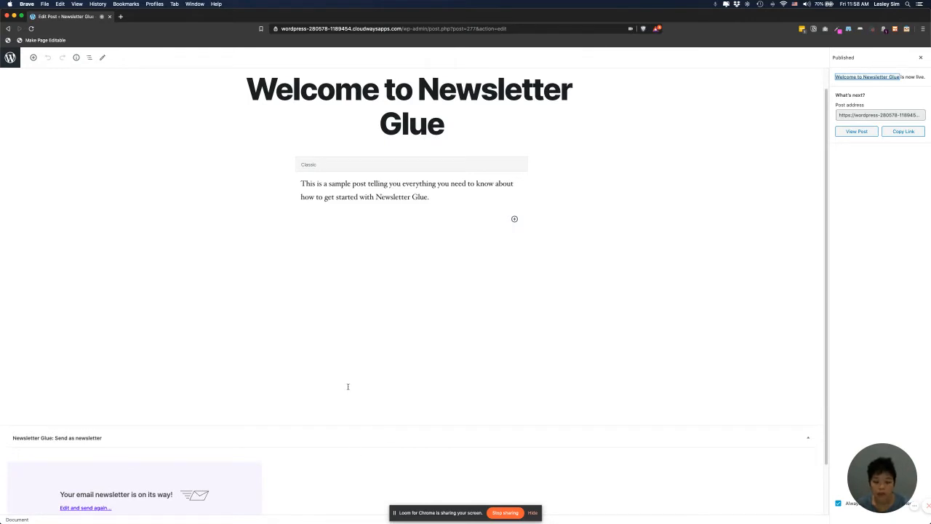
{"action": "scroll", "coordinate": [347, 386], "scroll_direction": "up", "scroll_amount": 2}
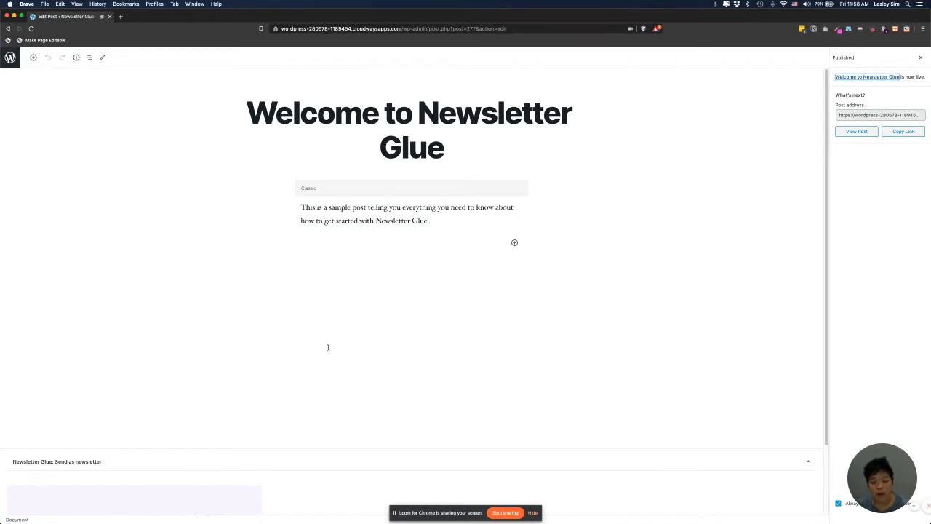
{"action": "scroll", "coordinate": [328, 347], "scroll_direction": "down", "scroll_amount": 3}
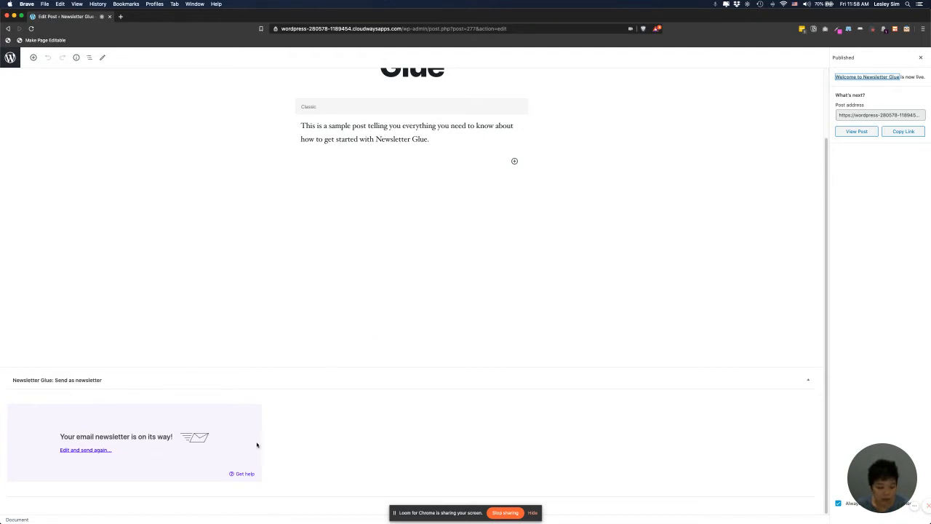
{"action": "left_click", "coordinate": [85, 451]}
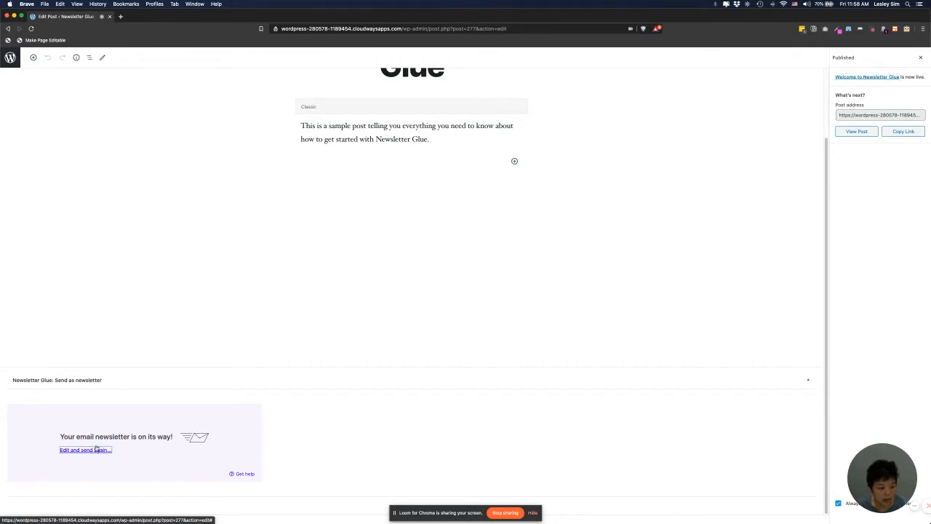
Step: Set the newsletter's segment/tag to testtag
{"action": "scroll", "coordinate": [367, 408], "scroll_direction": "down", "scroll_amount": 1}
{"action": "scroll", "coordinate": [367, 408], "scroll_direction": "down", "scroll_amount": 3}
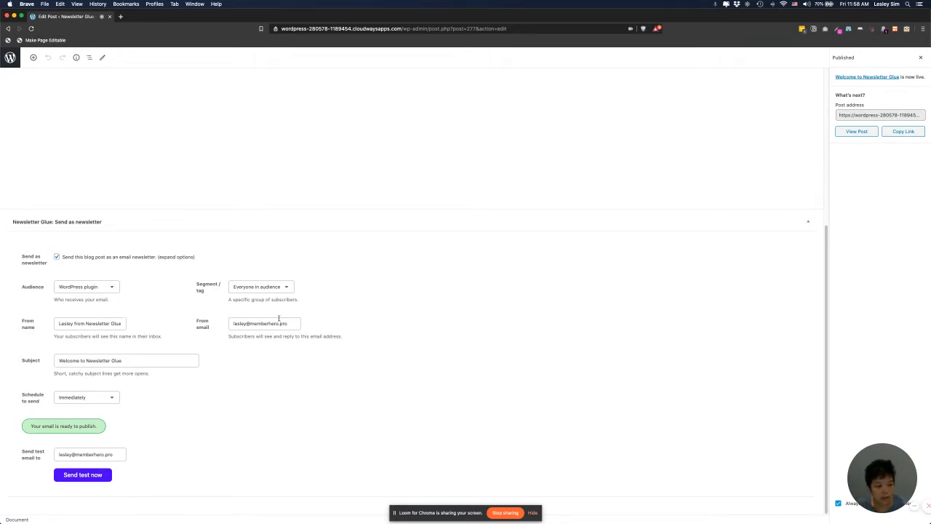
{"action": "left_click", "coordinate": [276, 293]}
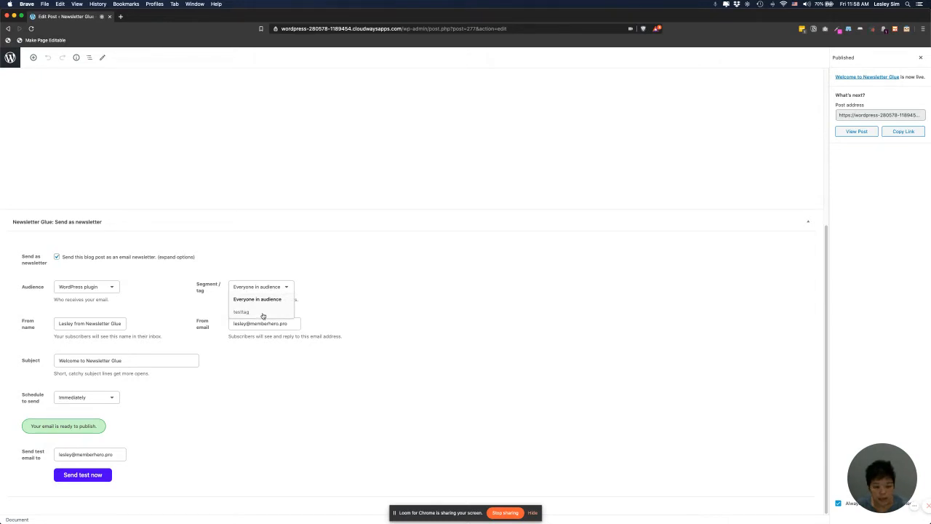
{"action": "left_click", "coordinate": [262, 314]}
{"action": "scroll", "coordinate": [363, 334], "scroll_direction": "up", "scroll_amount": 5}
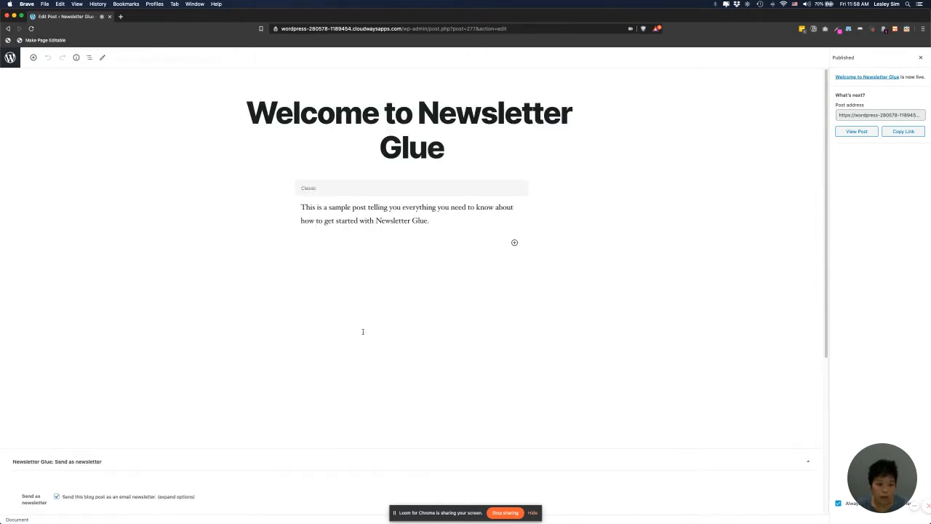
{"action": "scroll", "coordinate": [328, 351], "scroll_direction": "down", "scroll_amount": 3}
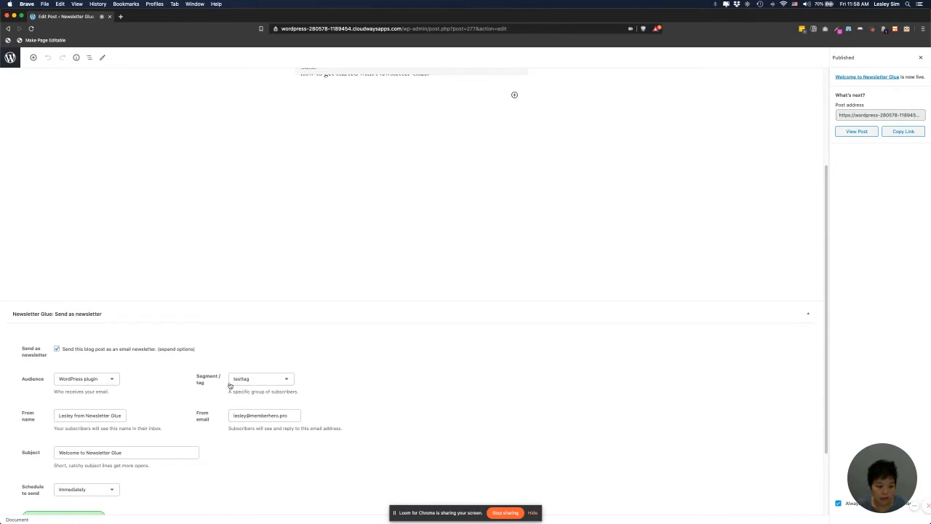
Step: Change the newsletter's segment/tag to Everyone in audience
{"action": "left_click", "coordinate": [268, 382]}
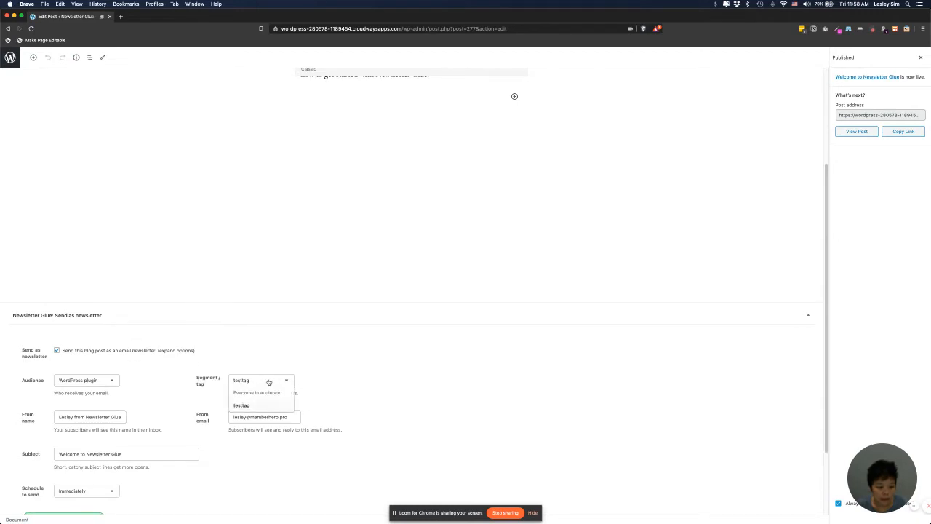
{"action": "left_click", "coordinate": [265, 392]}
{"action": "scroll", "coordinate": [338, 379], "scroll_direction": "down", "scroll_amount": 1}
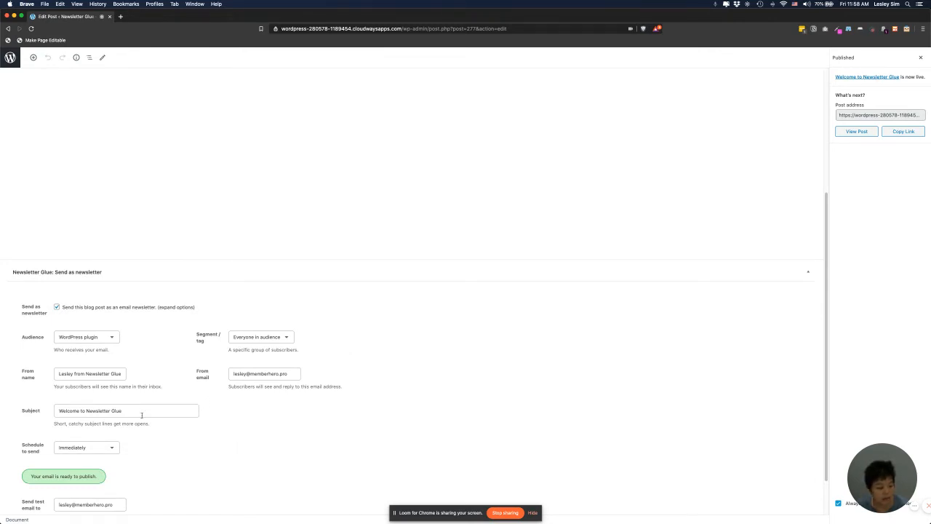
{"action": "scroll", "coordinate": [121, 390], "scroll_direction": "down", "scroll_amount": 1}
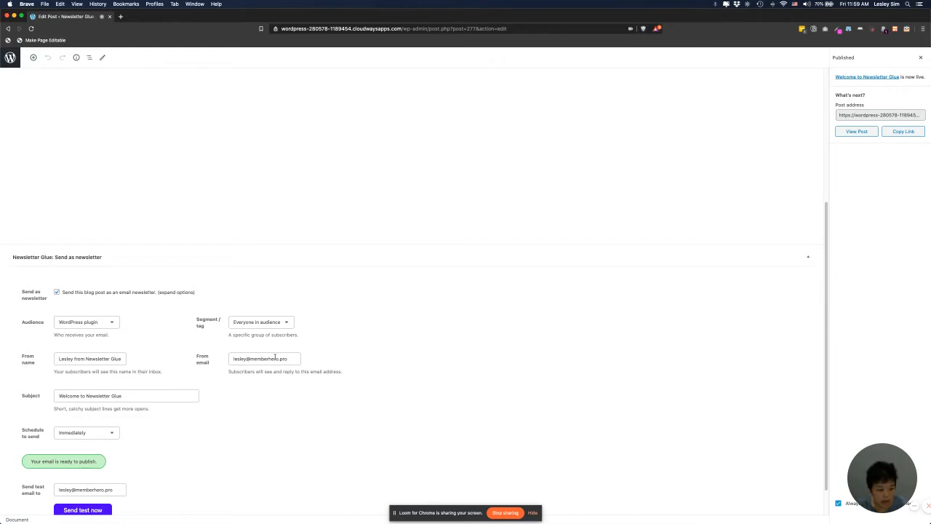
Step: Remove a letter from the From email's domain to trigger the verification check, and restore the original address
{"action": "left_click_drag", "start_coordinate": [246, 359], "coordinate": [233, 359]}
{"action": "left_click", "coordinate": [235, 383]}
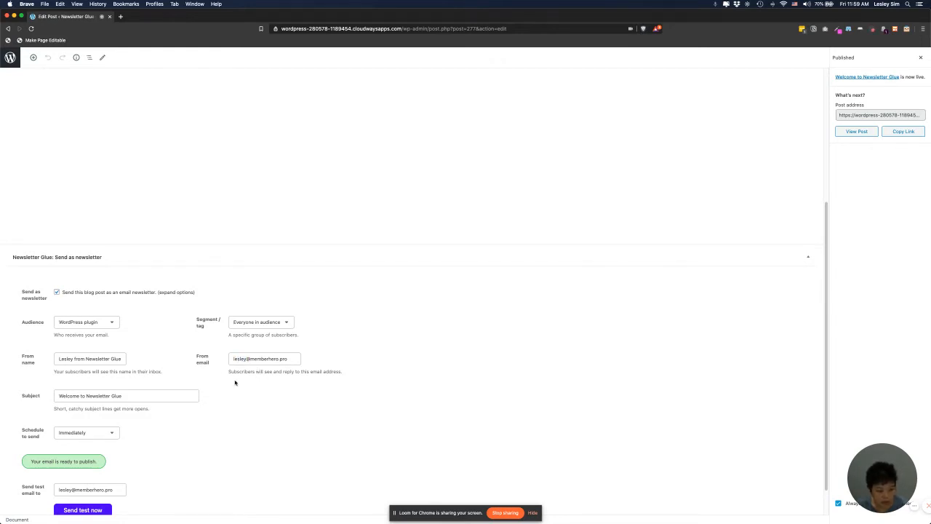
{"action": "left_click", "coordinate": [272, 359]}
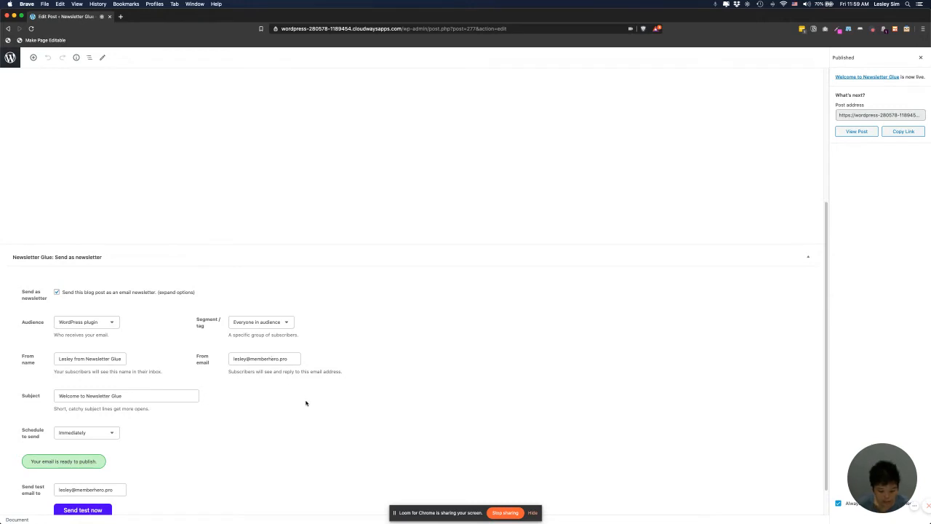
{"action": "key", "text": "BackSpace"}
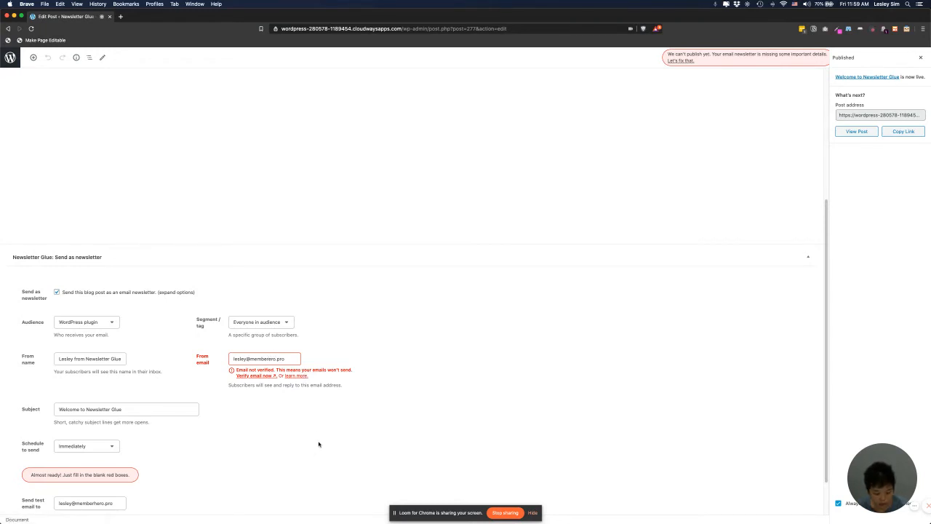
{"action": "type", "text": "h"}
{"action": "left_click", "coordinate": [299, 425]}
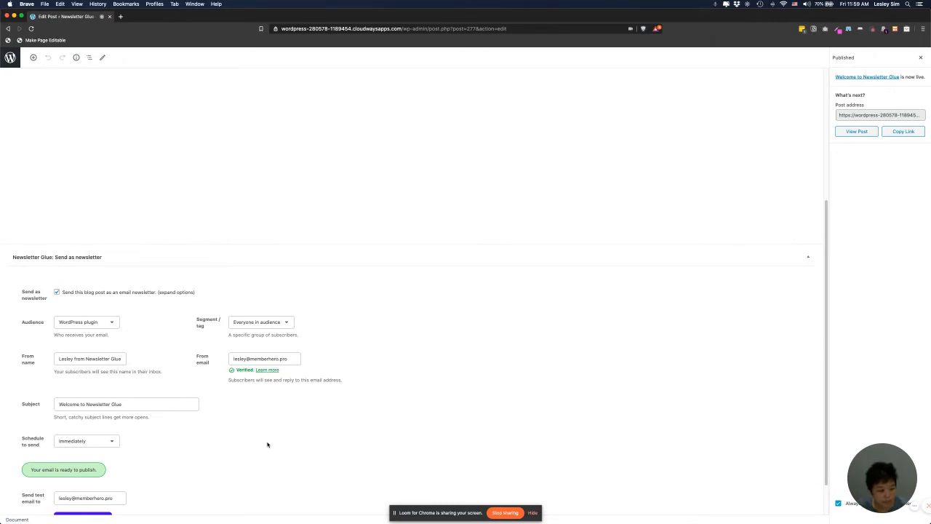
{"action": "scroll", "coordinate": [266, 442], "scroll_direction": "down", "scroll_amount": 2}
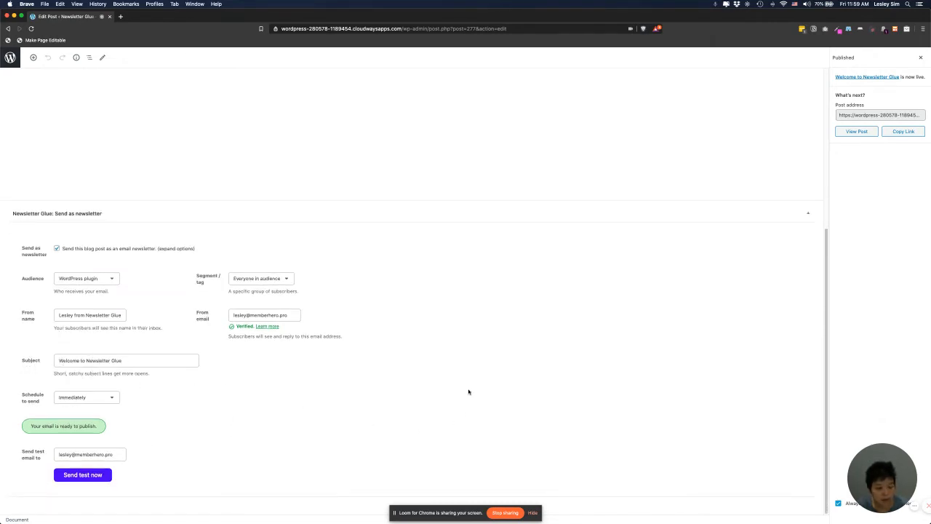
Step: Replace the post title with "Hello loom viewers!"
{"action": "scroll", "coordinate": [469, 378], "scroll_direction": "up", "scroll_amount": 10}
{"action": "left_click_drag", "start_coordinate": [275, 115], "coordinate": [416, 115]}
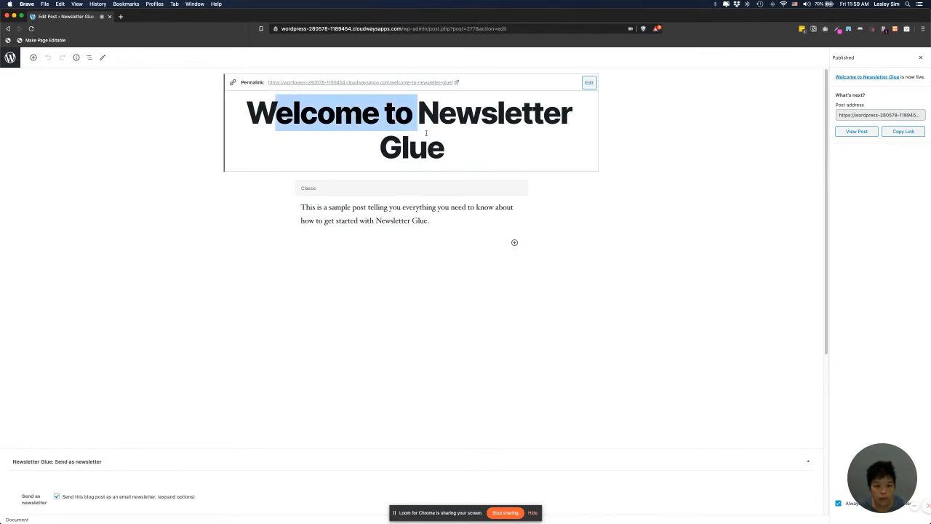
{"action": "left_click_drag", "start_coordinate": [470, 150], "coordinate": [225, 102]}
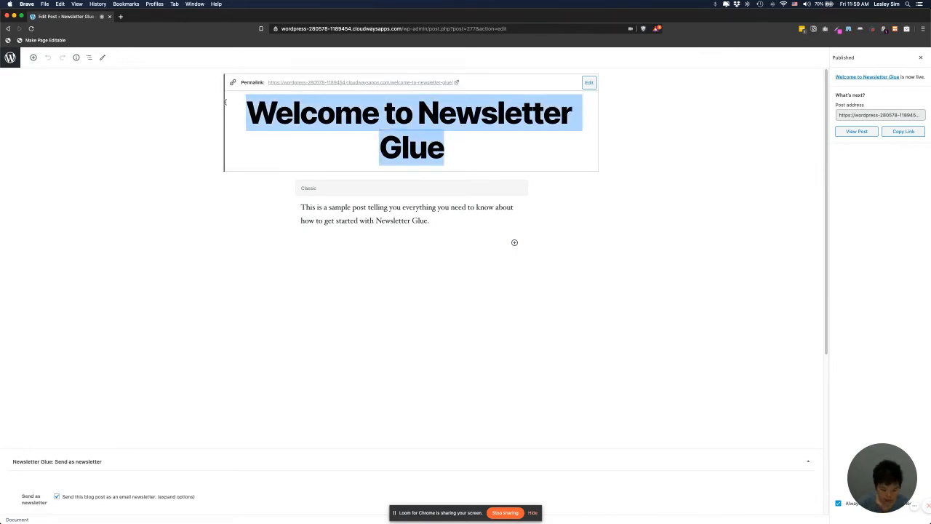
{"action": "type", "text": "Hello"}
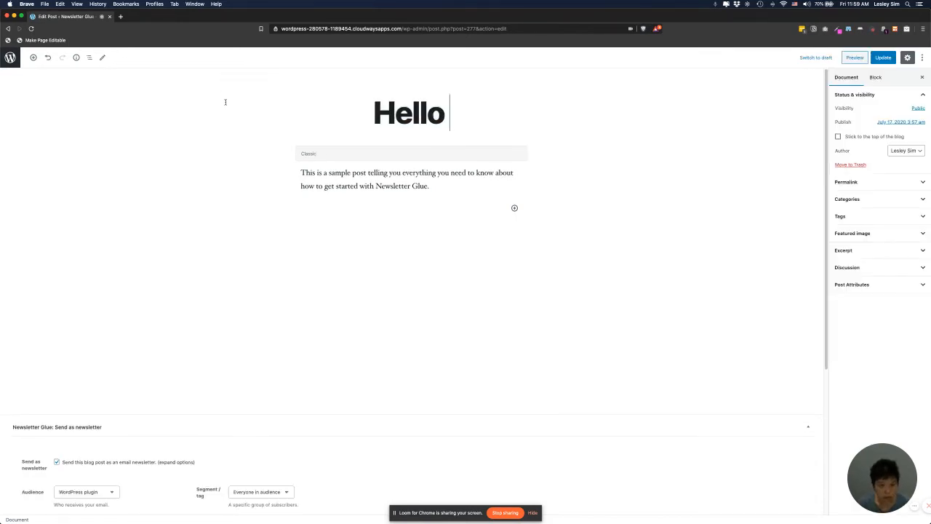
{"action": "type", "text": " loom vie"}
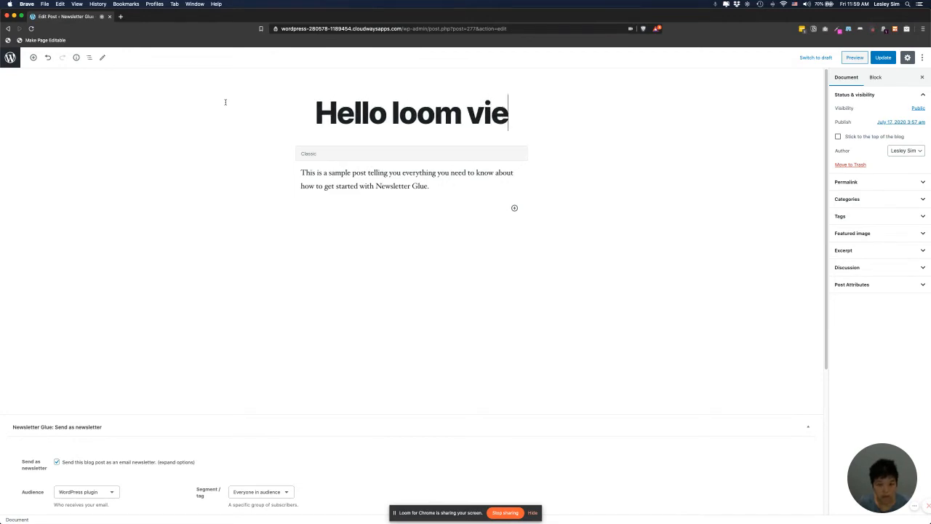
{"action": "type", "text": "wers!"}
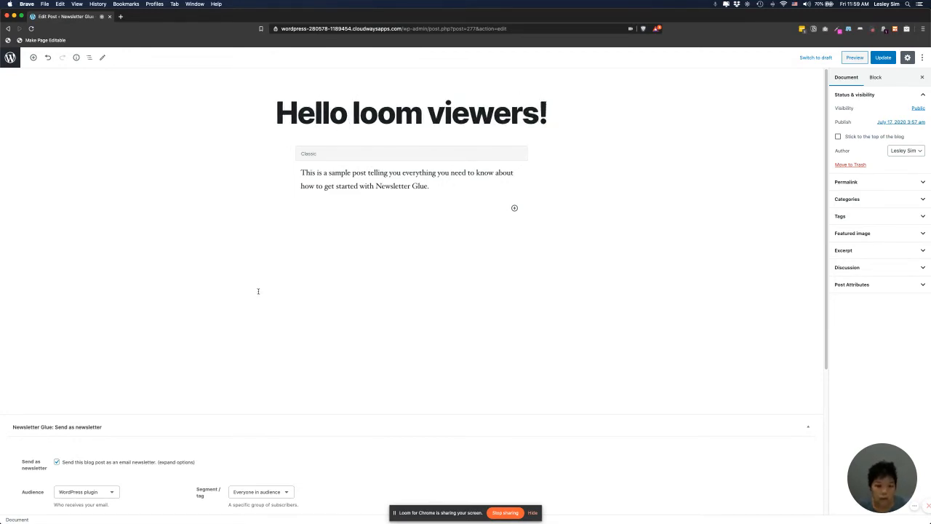
{"action": "left_click", "coordinate": [257, 291]}
Step: Prefix the newsletter subject with "Issue 32:" and compare it with the post title
{"action": "scroll", "coordinate": [366, 256], "scroll_direction": "down", "scroll_amount": 3}
{"action": "scroll", "coordinate": [366, 257], "scroll_direction": "down", "scroll_amount": 1}
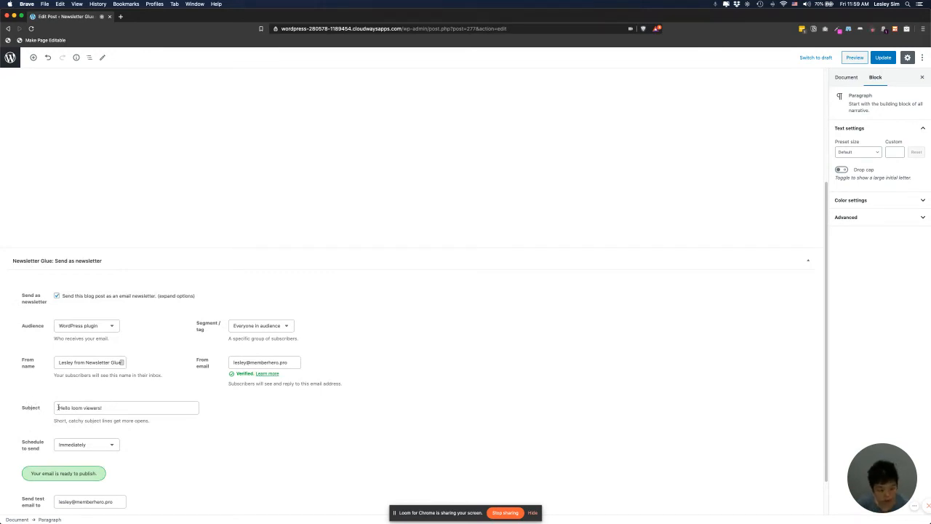
{"action": "left_click", "coordinate": [58, 408]}
{"action": "type", "text": "Issue"}
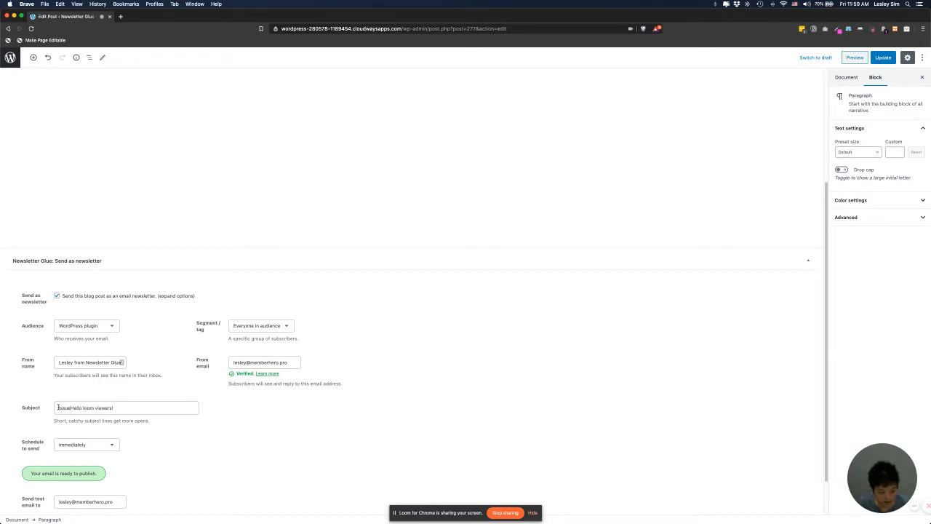
{"action": "type", "text": " 32:"}
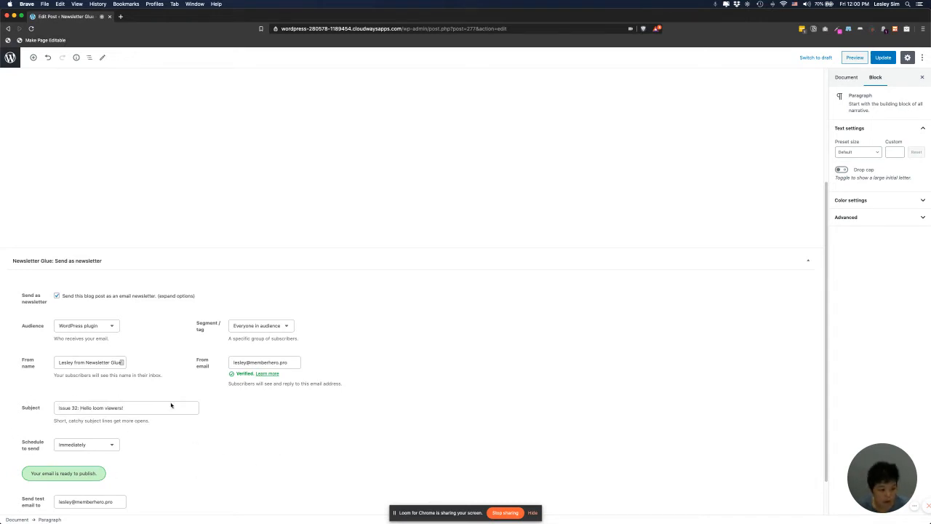
{"action": "scroll", "coordinate": [408, 417], "scroll_direction": "up", "scroll_amount": 3}
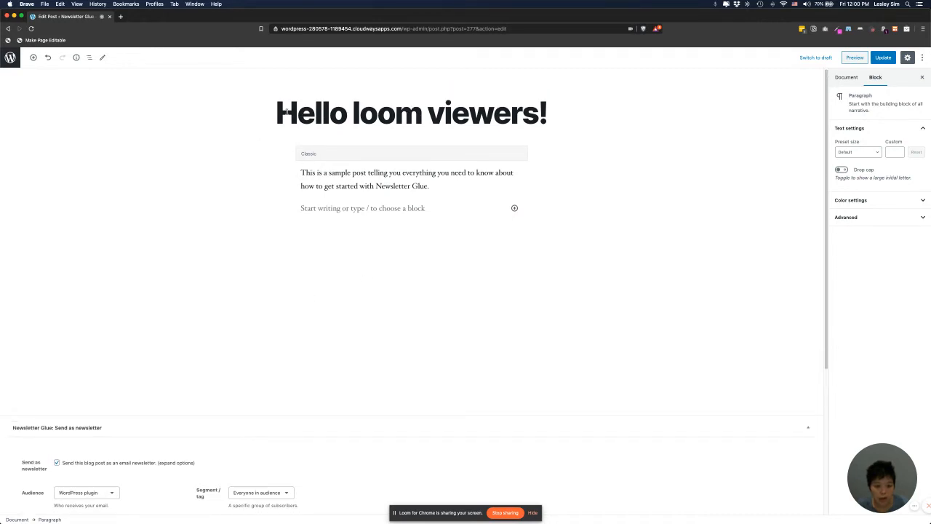
{"action": "scroll", "coordinate": [424, 301], "scroll_direction": "down", "scroll_amount": 5}
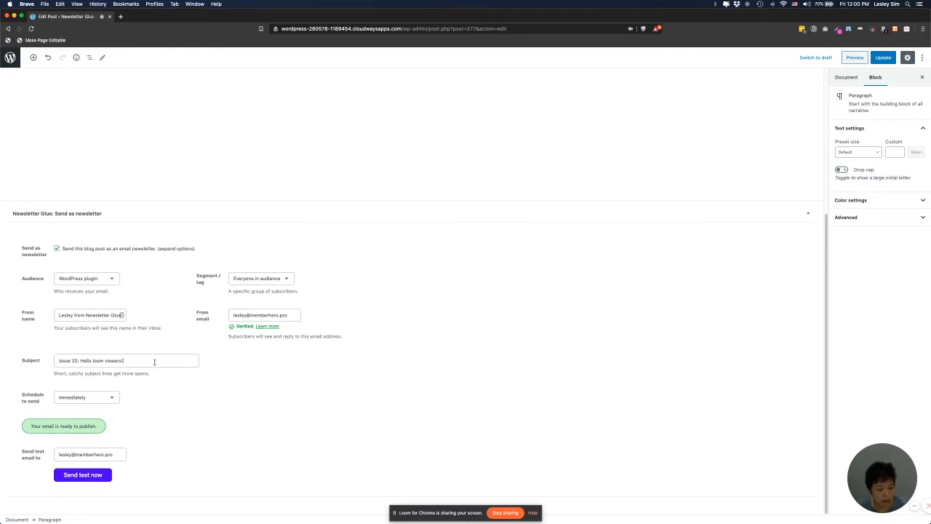
Step: Clear the newsletter subject, enter "Let's send again", and update the post to send the newsletter
{"action": "key", "text": "super+a"}
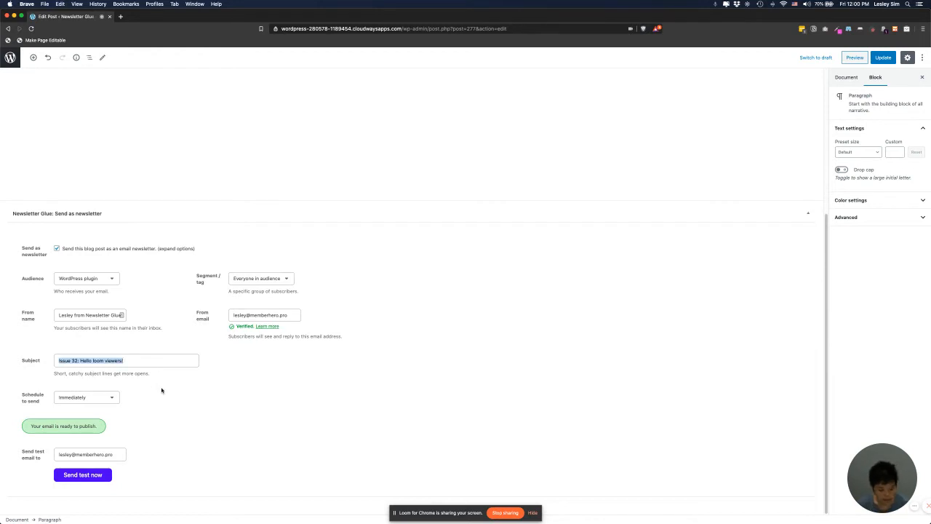
{"action": "key", "text": "BackSpace"}
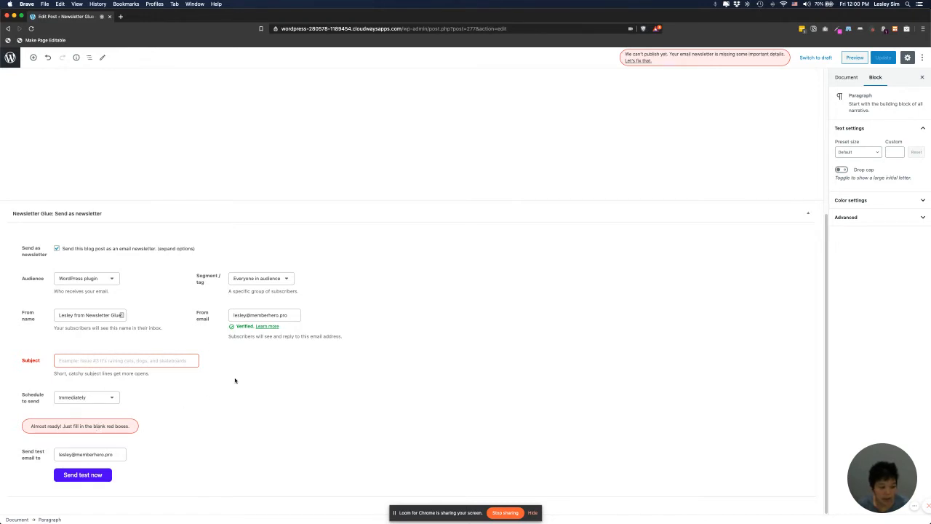
{"action": "left_click", "coordinate": [126, 362]}
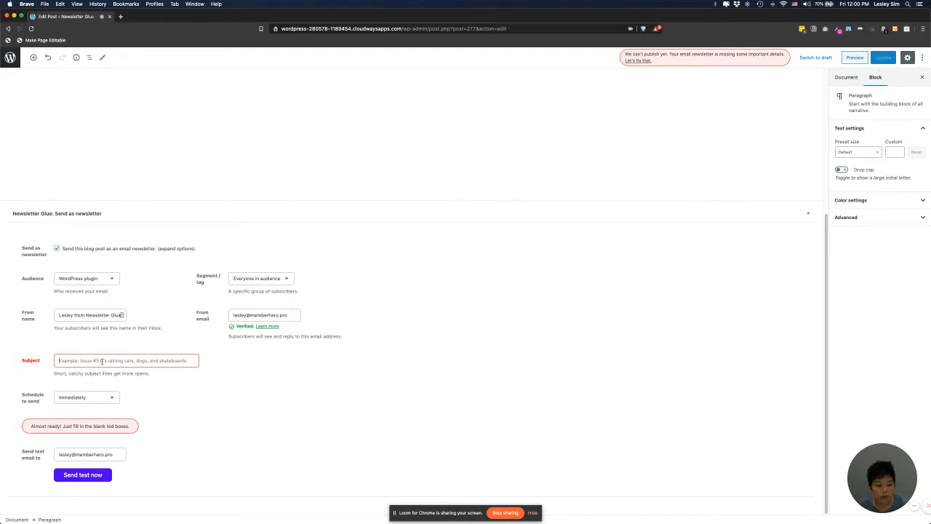
{"action": "left_click", "coordinate": [142, 364]}
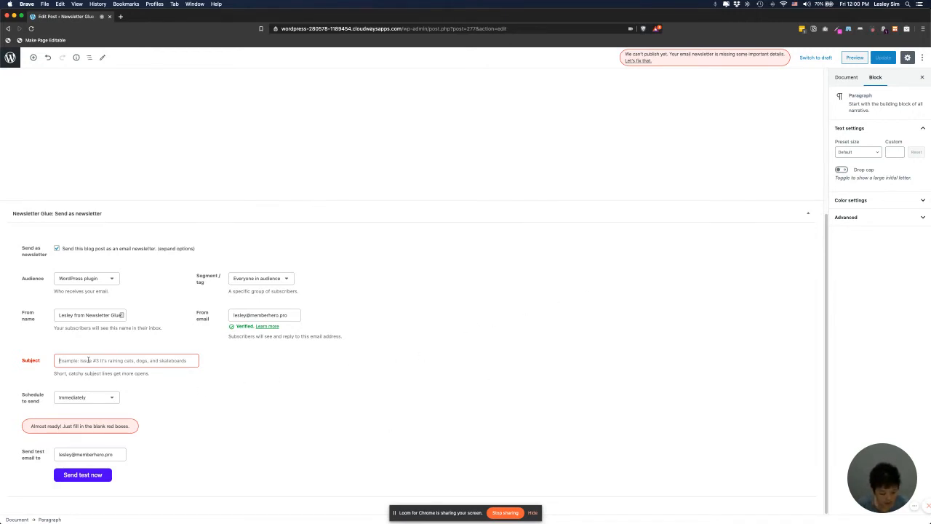
{"action": "type", "text": "Let's se"}
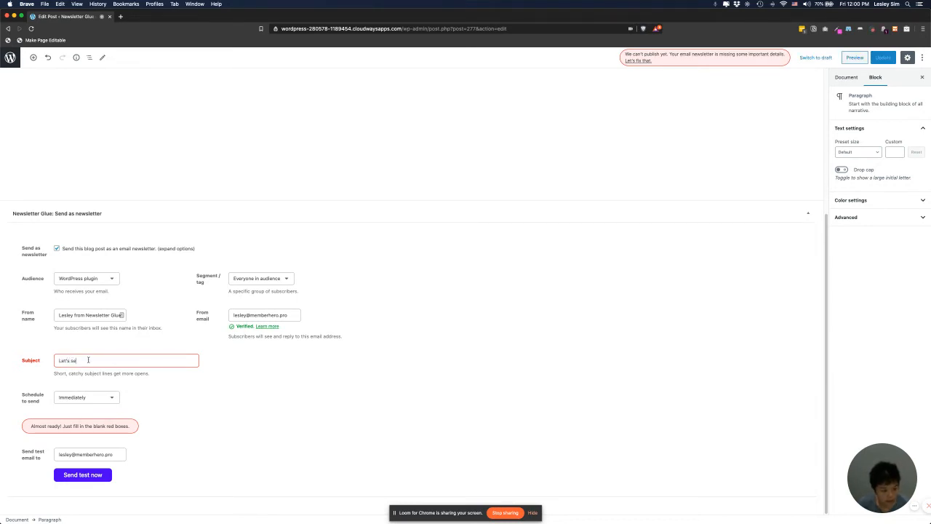
{"action": "type", "text": "nd again"}
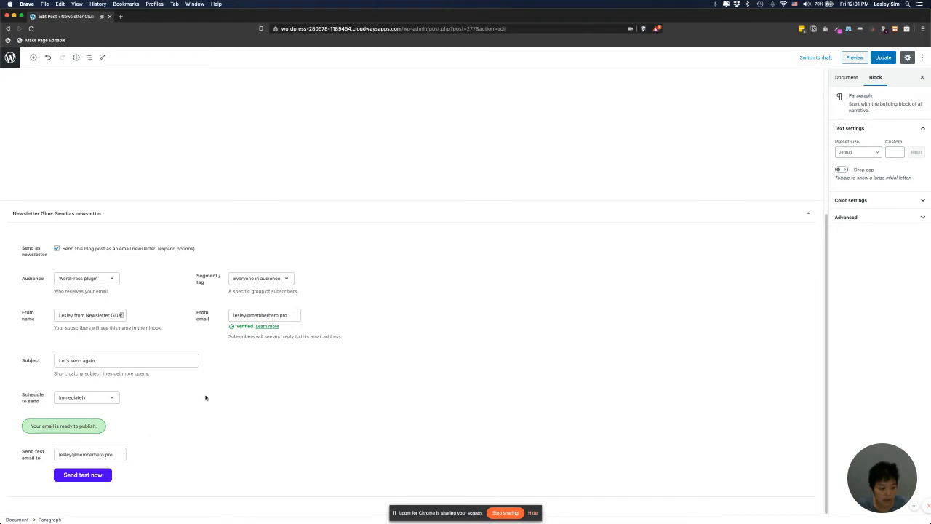
{"action": "left_click", "coordinate": [883, 58]}
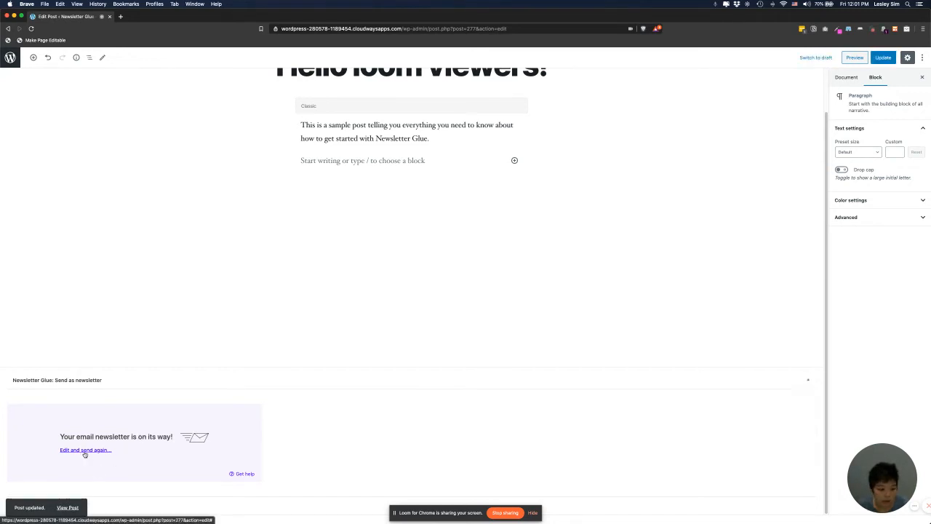
Step: Reopen the newsletter options for editing and sending again, and switch sending as a newsletter off and back on
{"action": "left_click", "coordinate": [84, 451]}
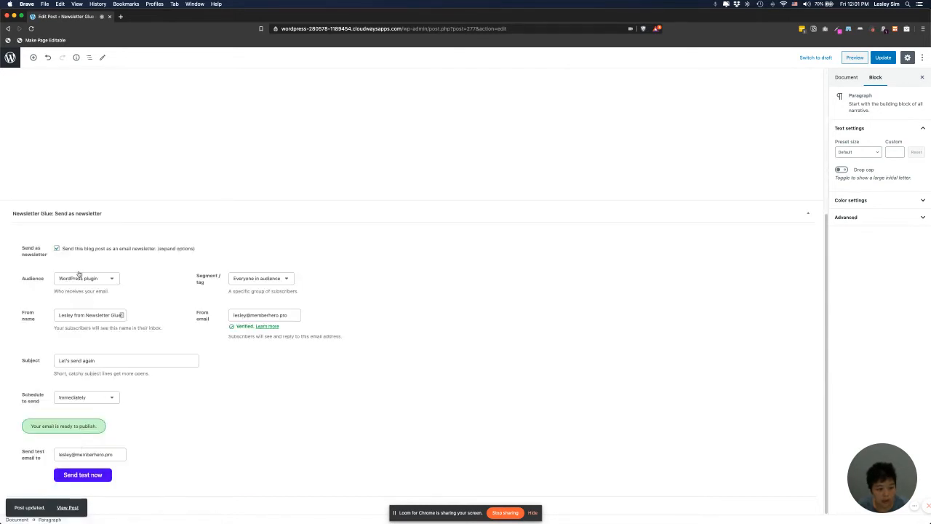
{"action": "left_click", "coordinate": [59, 248]}
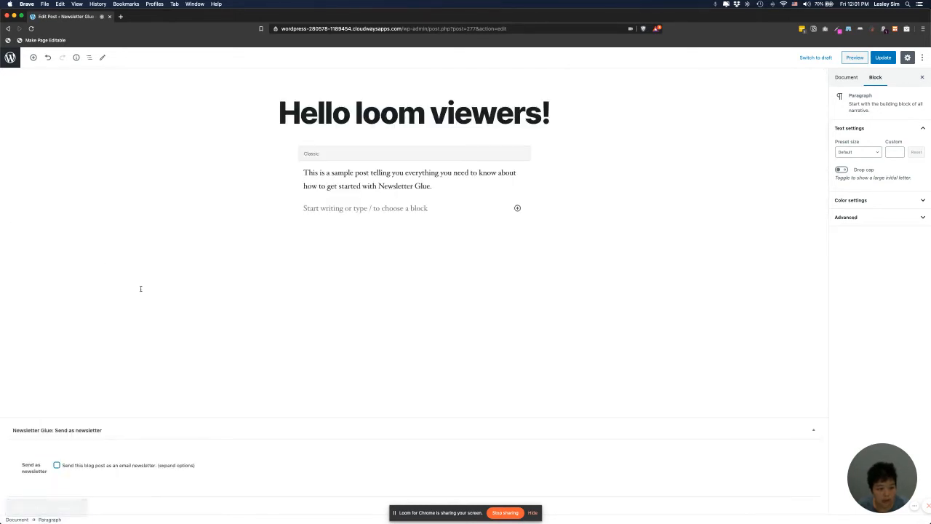
{"action": "left_click", "coordinate": [168, 450]}
{"action": "left_click", "coordinate": [128, 469]}
{"action": "scroll", "coordinate": [209, 434], "scroll_direction": "down", "scroll_amount": 5}
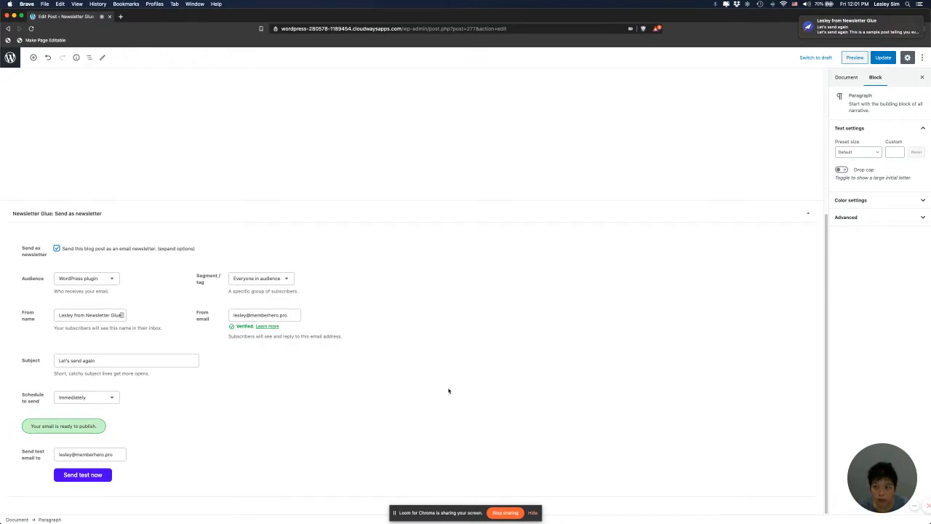
Step: Open the newly received newsletter in the Newton mail app and check its subject line
{"action": "mouse_move", "coordinate": [849, 30]}
{"action": "left_click", "coordinate": [840, 33]}
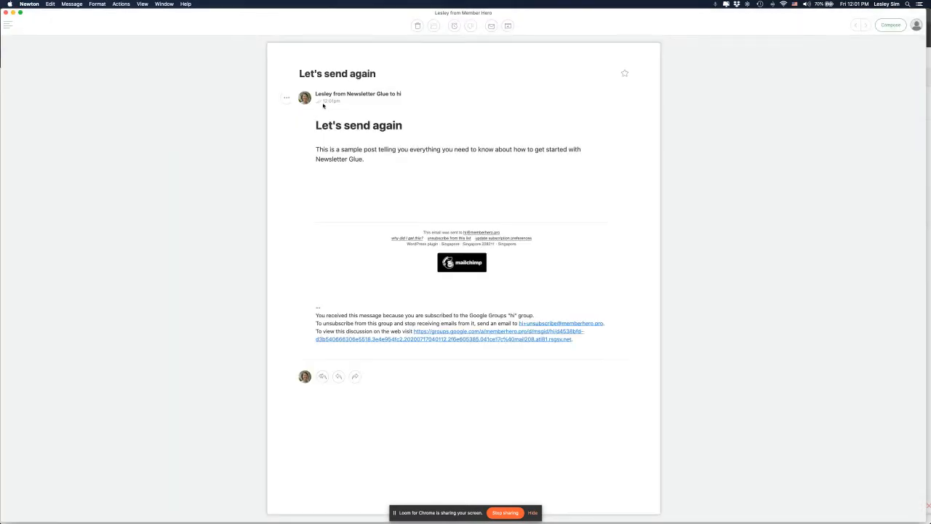
{"action": "left_click_drag", "start_coordinate": [300, 73], "coordinate": [377, 74]}
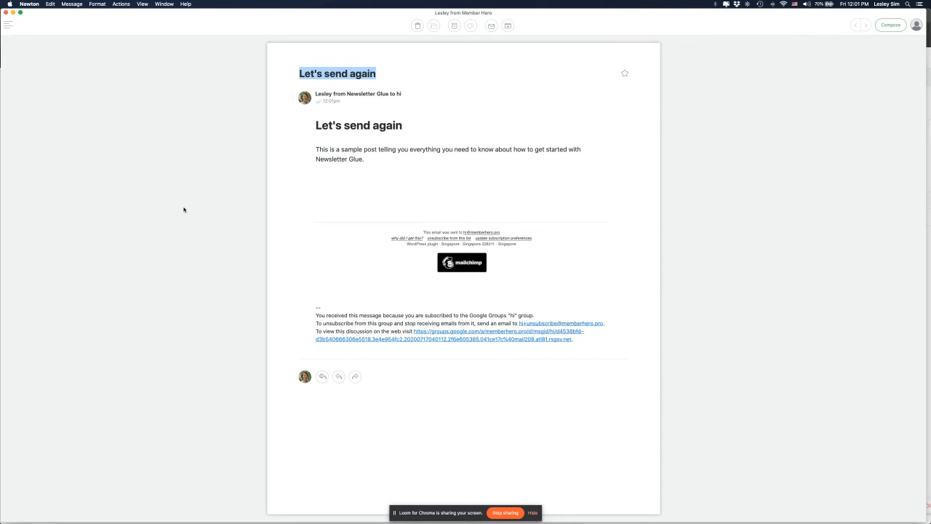
Step: Return to the post in Brave and review its content and newsletter options down to the test email setting
{"action": "key", "text": "super+Tab"}
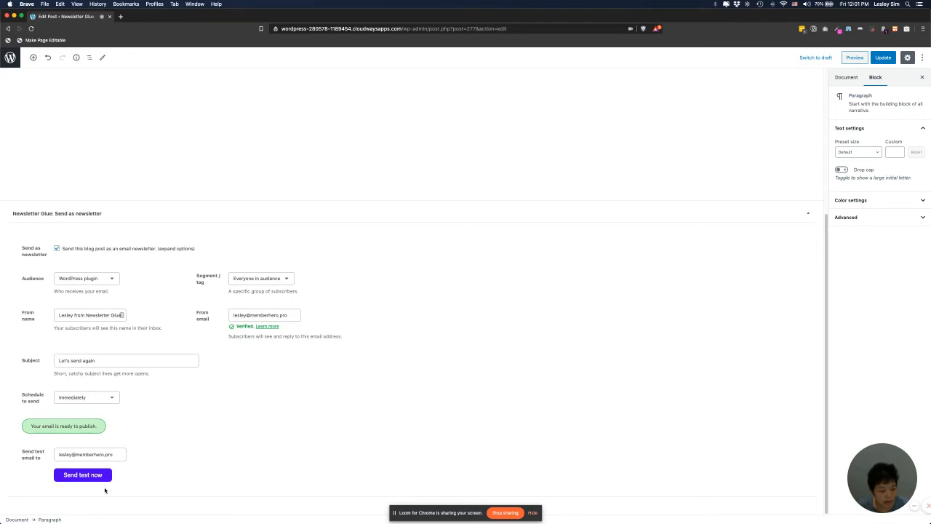
{"action": "scroll", "coordinate": [216, 424], "scroll_direction": "up", "scroll_amount": 5}
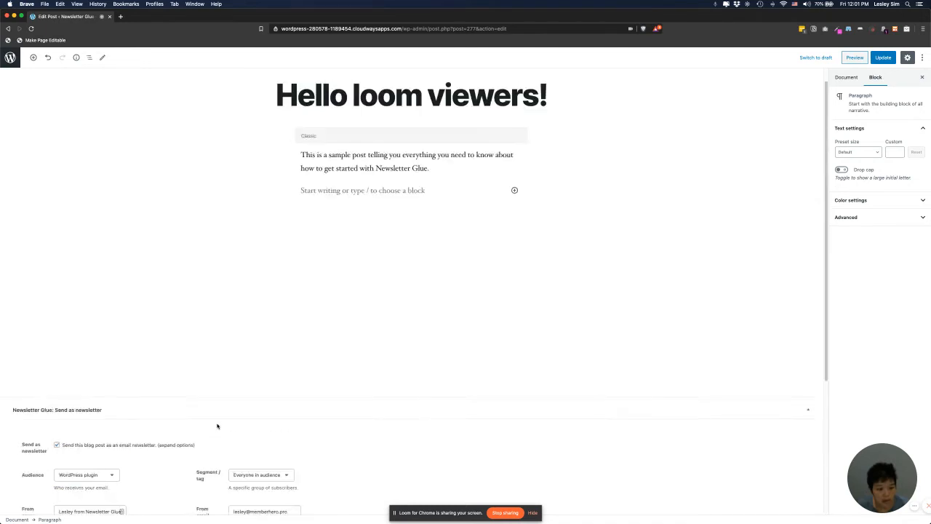
{"action": "scroll", "coordinate": [208, 445], "scroll_direction": "down", "scroll_amount": 5}
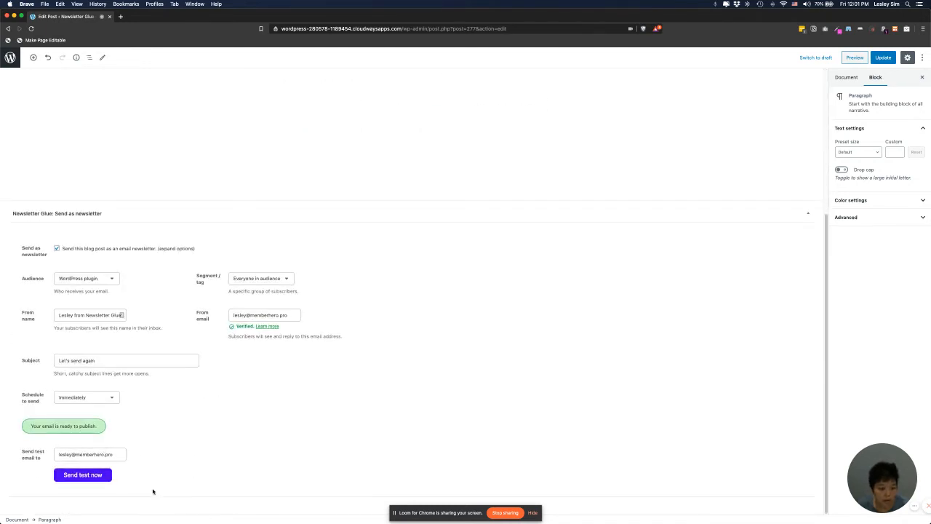
{"action": "scroll", "coordinate": [451, 179], "scroll_direction": "up", "scroll_amount": 5}
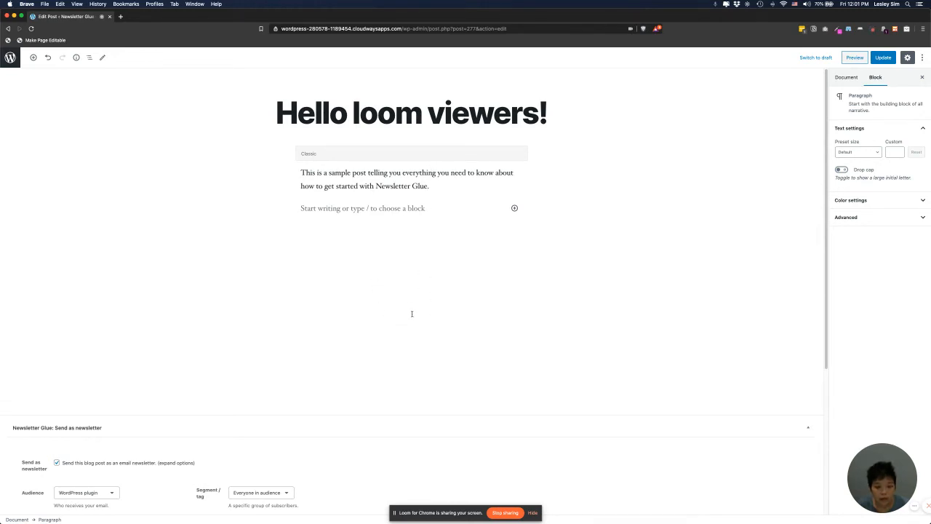
{"action": "scroll", "coordinate": [411, 313], "scroll_direction": "down", "scroll_amount": 1}
{"action": "scroll", "coordinate": [411, 313], "scroll_direction": "up", "scroll_amount": 1}
{"action": "scroll", "coordinate": [412, 314], "scroll_direction": "down", "scroll_amount": 10}
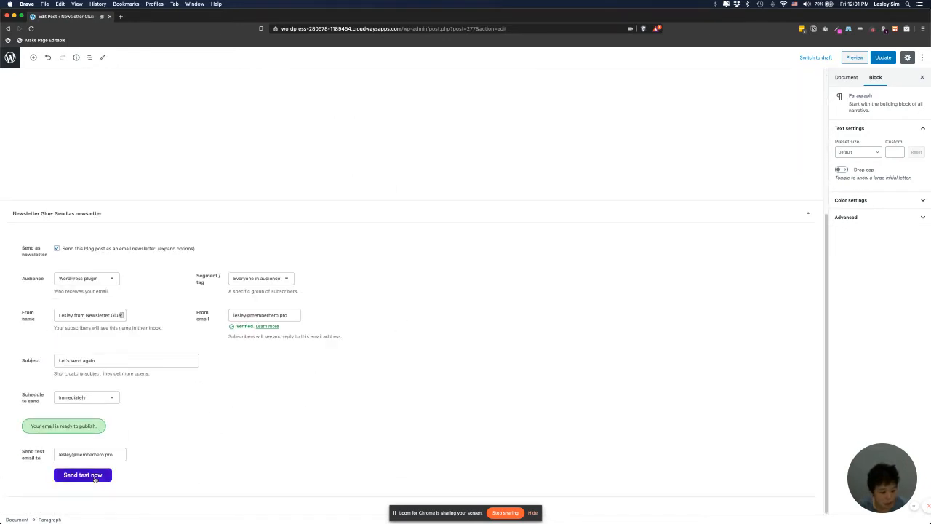
Step: Try to send a test email of the newsletter to the entered address, and start the test over
{"action": "left_click", "coordinate": [94, 479]}
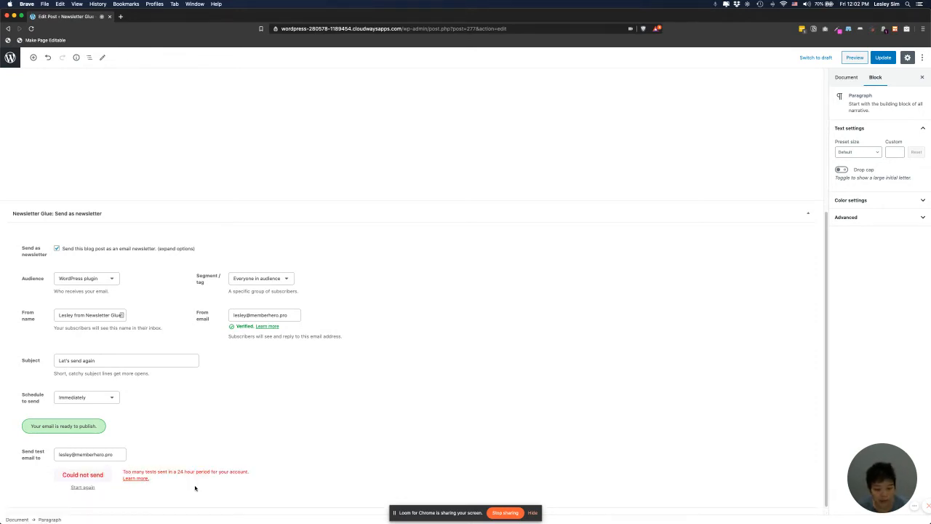
{"action": "scroll", "coordinate": [195, 488], "scroll_direction": "down", "scroll_amount": 1}
{"action": "scroll", "coordinate": [195, 487], "scroll_direction": "down", "scroll_amount": 1}
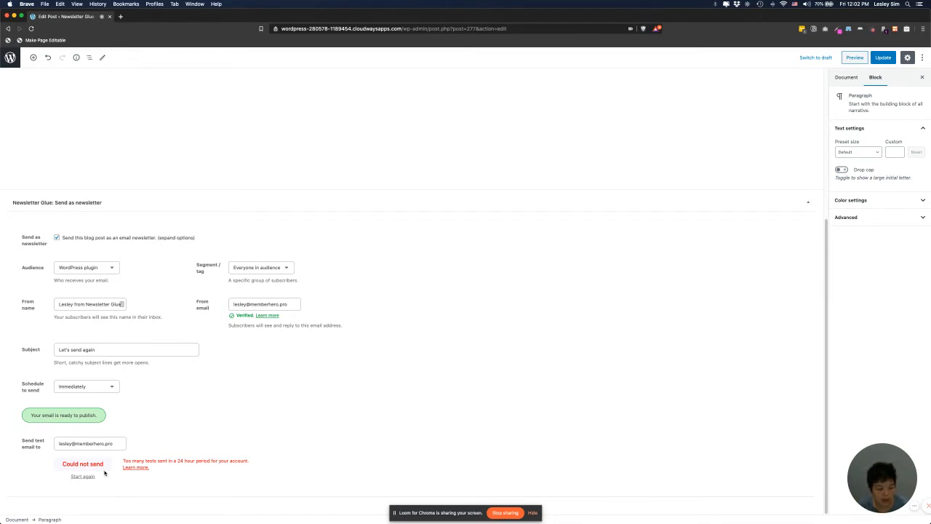
{"action": "left_click_drag", "start_coordinate": [126, 460], "coordinate": [185, 461]}
{"action": "left_click", "coordinate": [184, 481]}
{"action": "left_click", "coordinate": [81, 476]}
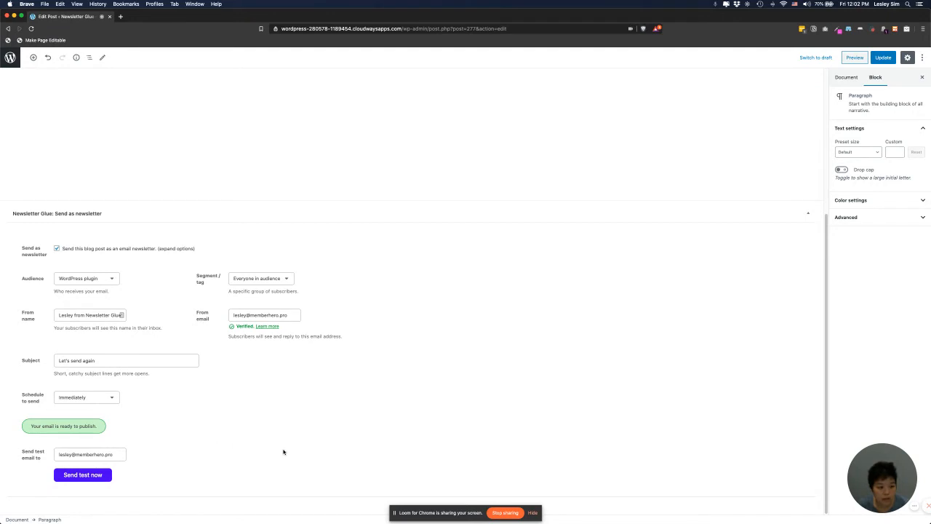
Step: Return to the list of posts and check the newsletter status of the "Hello loom viewers!" post
{"action": "scroll", "coordinate": [304, 433], "scroll_direction": "up", "scroll_amount": 1}
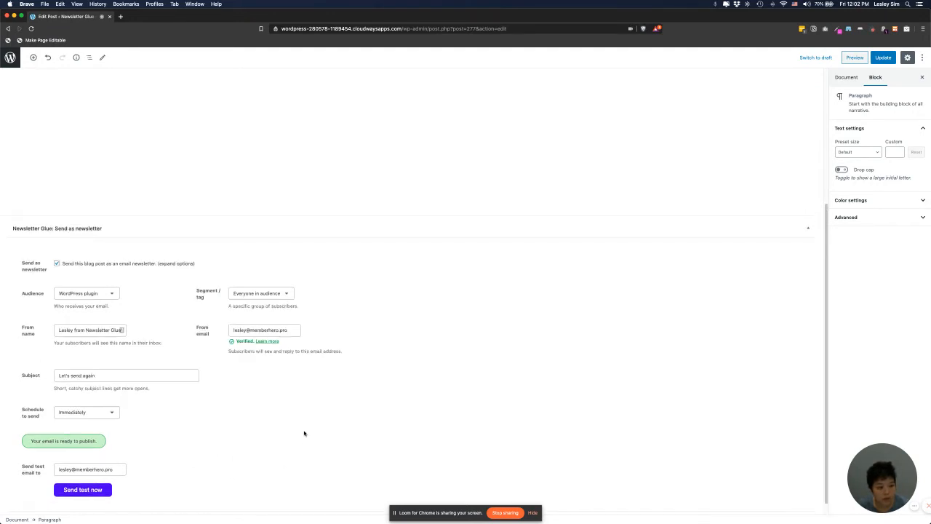
{"action": "scroll", "coordinate": [304, 433], "scroll_direction": "up", "scroll_amount": 5}
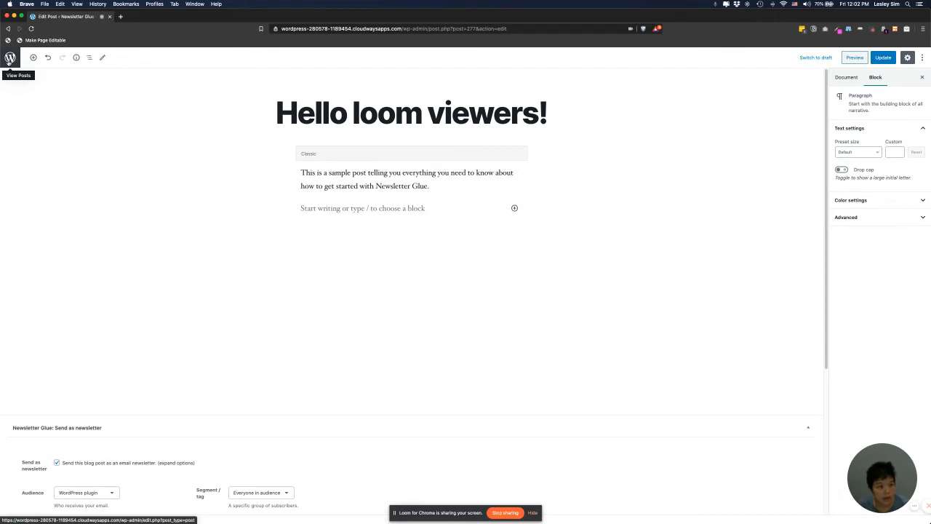
{"action": "left_click", "coordinate": [9, 58]}
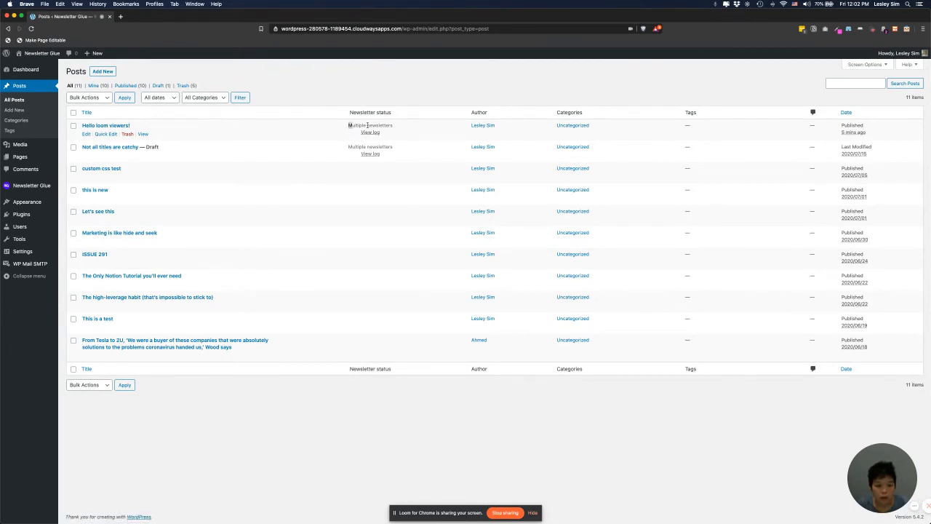
{"action": "left_click_drag", "start_coordinate": [367, 125], "coordinate": [408, 128]}
{"action": "left_click", "coordinate": [409, 127]}
{"action": "left_click_drag", "start_coordinate": [346, 125], "coordinate": [395, 126]}
{"action": "left_click", "coordinate": [393, 126]}
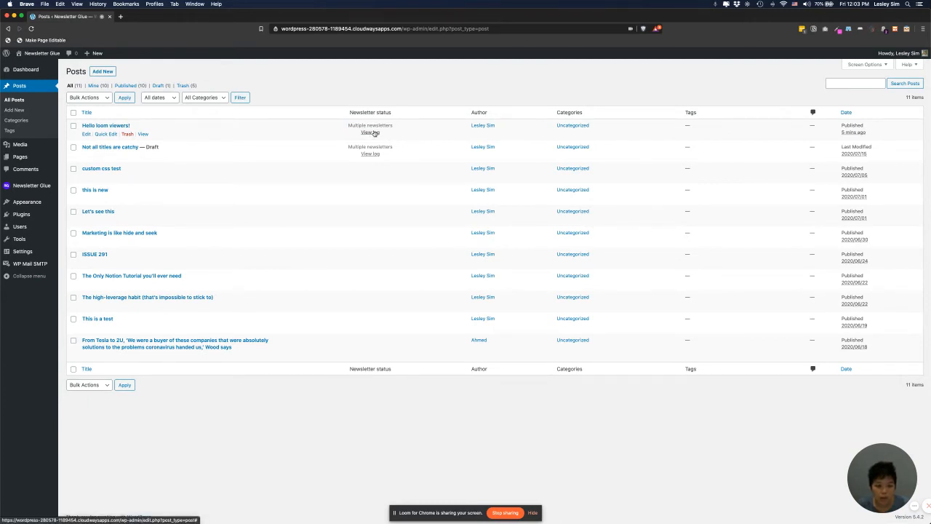
Step: View the newsletter log of the "Hello loom viewers!" post, check its subject lines, and close the log
{"action": "left_click", "coordinate": [371, 133]}
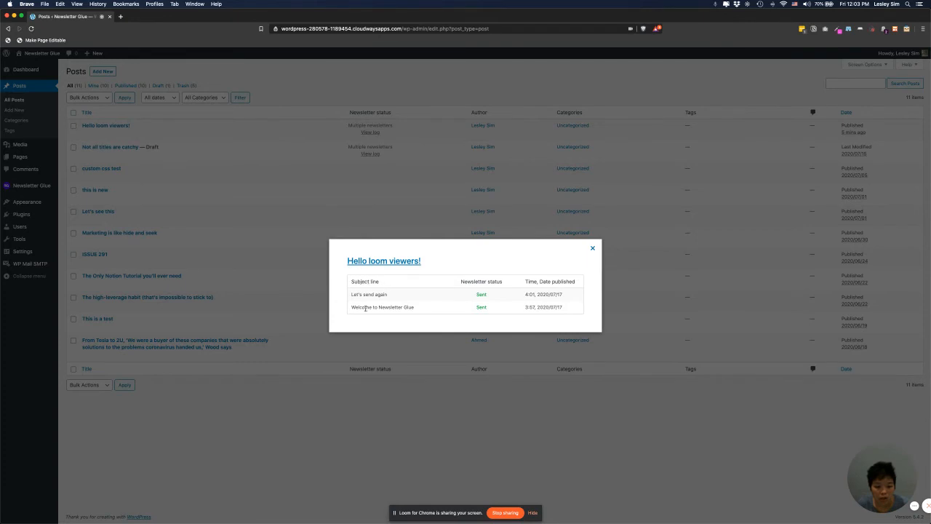
{"action": "left_click_drag", "start_coordinate": [352, 315], "coordinate": [441, 313]}
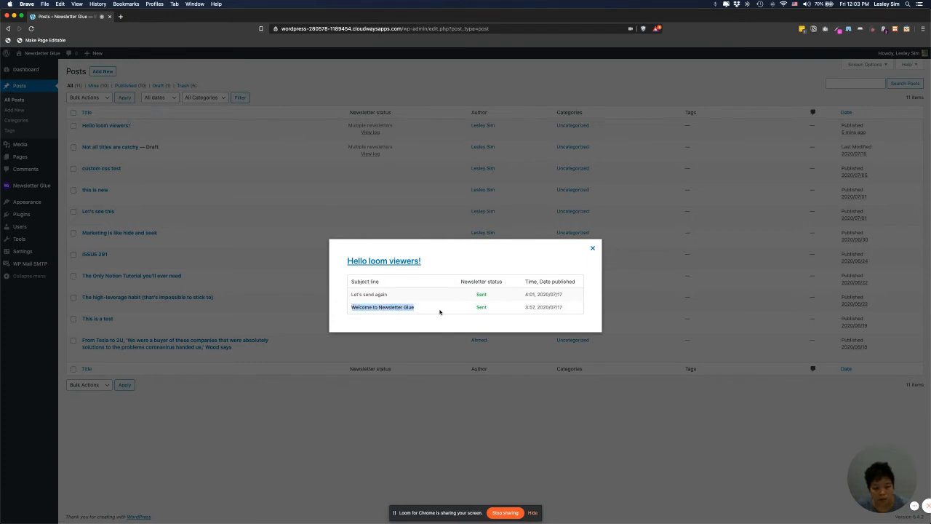
{"action": "left_click", "coordinate": [442, 313]}
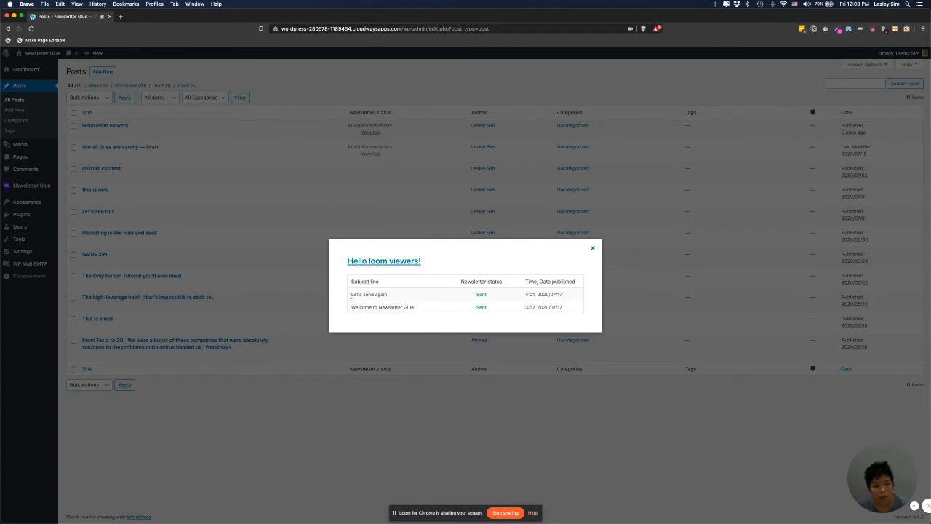
{"action": "left_click_drag", "start_coordinate": [350, 295], "coordinate": [408, 298]}
{"action": "left_click", "coordinate": [402, 299]}
{"action": "left_click", "coordinate": [263, 265]}
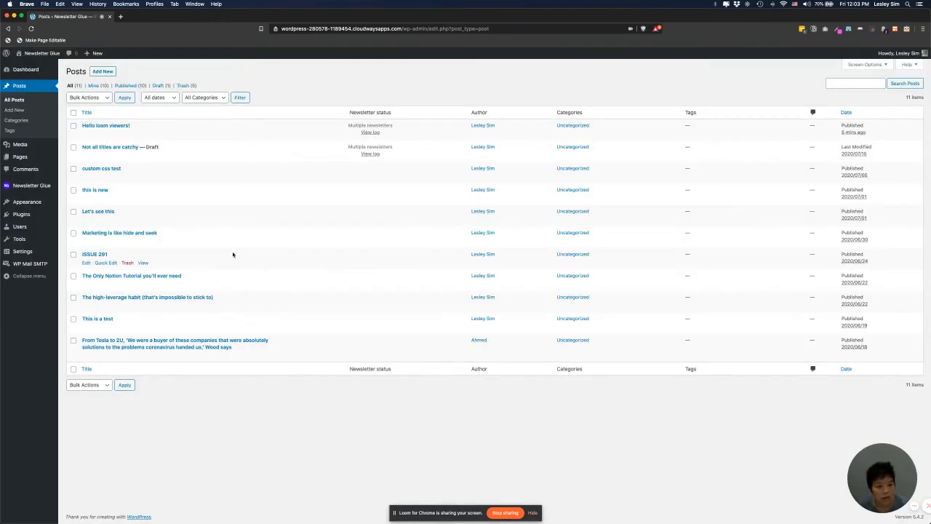
Step: Open Newsletter Glue's Connect page and test the Mailchimp connection
{"action": "mouse_move", "coordinate": [44, 187]}
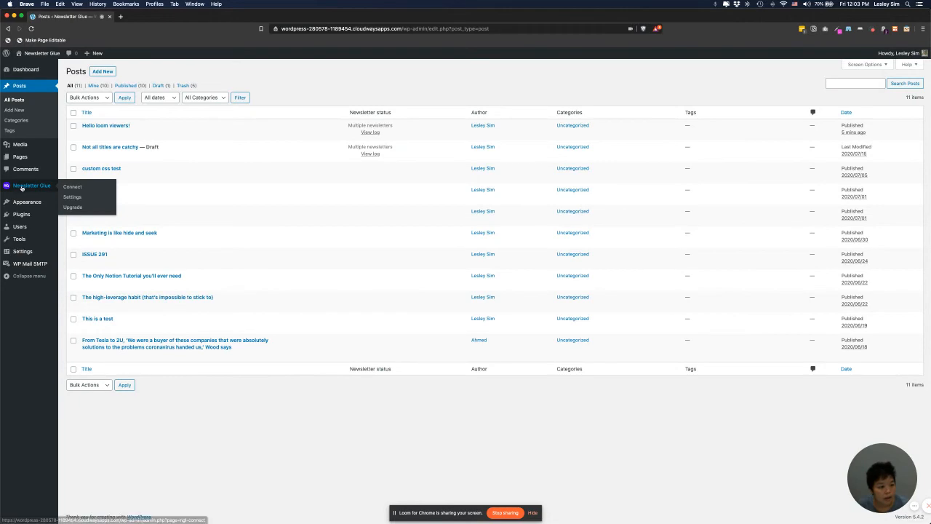
{"action": "left_click", "coordinate": [73, 187]}
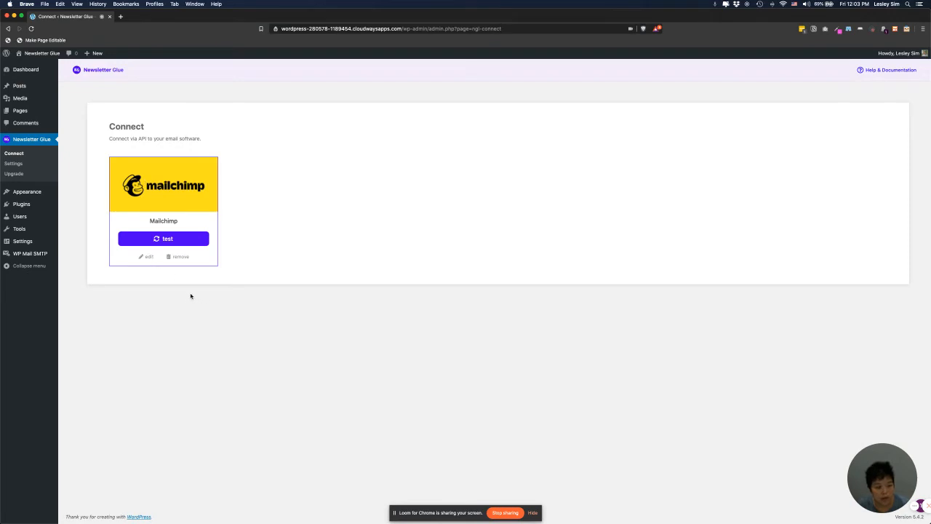
{"action": "left_click", "coordinate": [164, 240]}
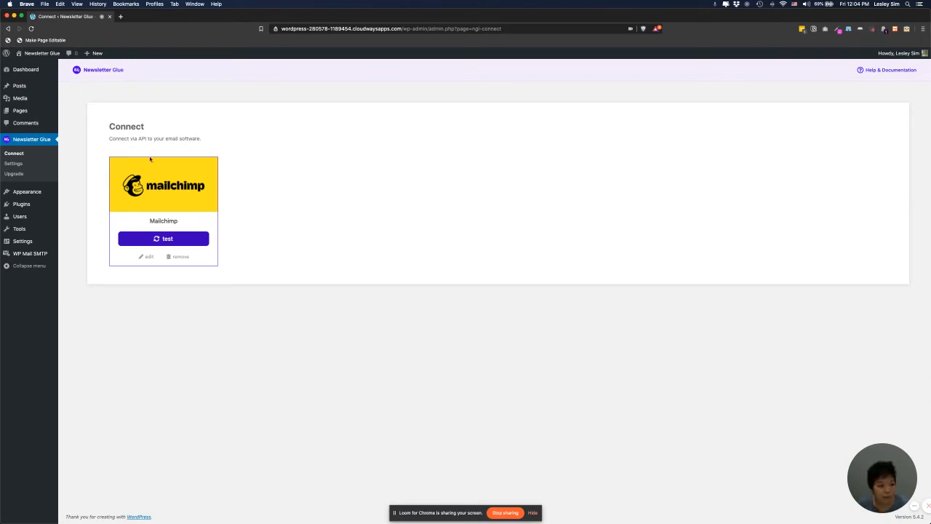
{"action": "left_click", "coordinate": [13, 164]}
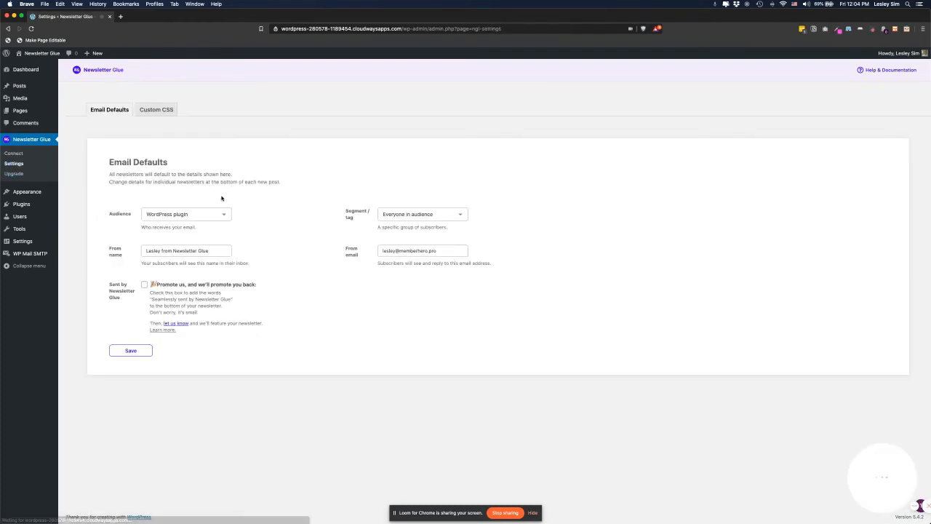
{"action": "left_click_drag", "start_coordinate": [110, 164], "coordinate": [197, 173]}
{"action": "left_click", "coordinate": [128, 171]}
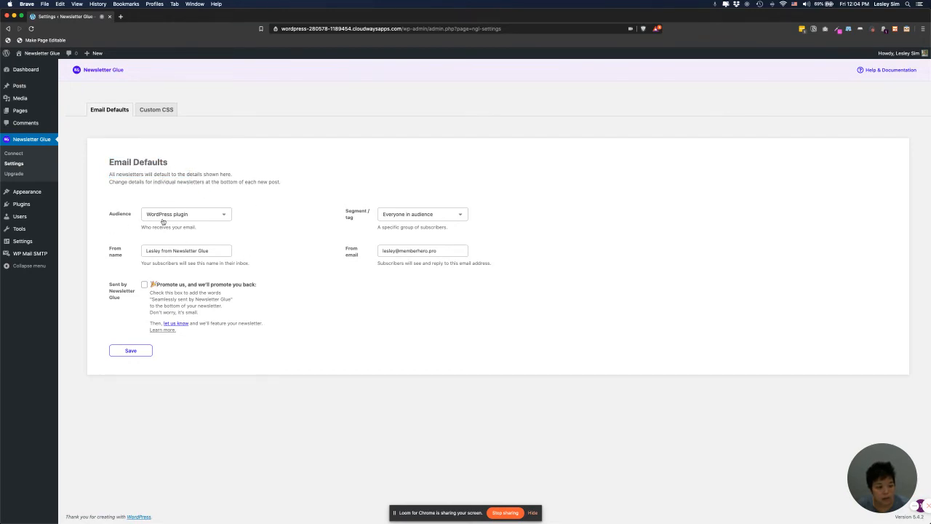
{"action": "left_click", "coordinate": [195, 219]}
{"action": "left_click", "coordinate": [300, 208]}
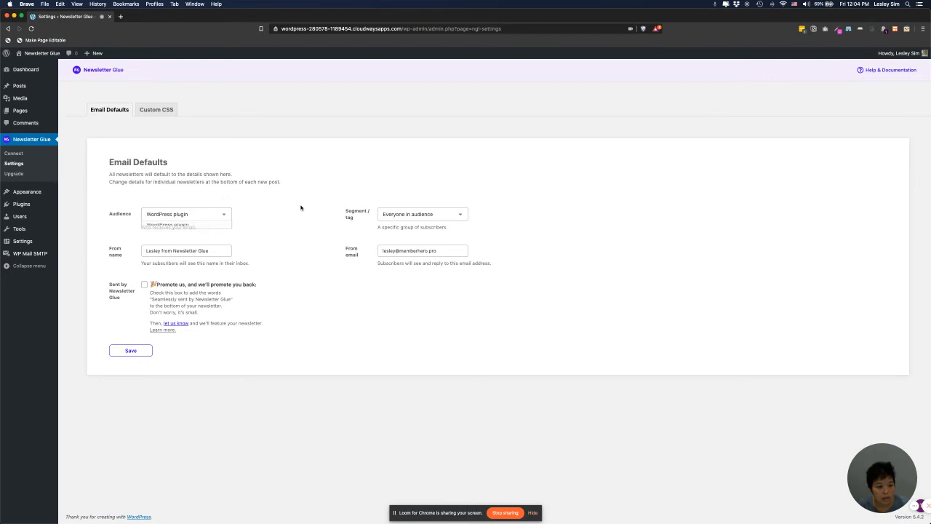
{"action": "left_click", "coordinate": [405, 215]}
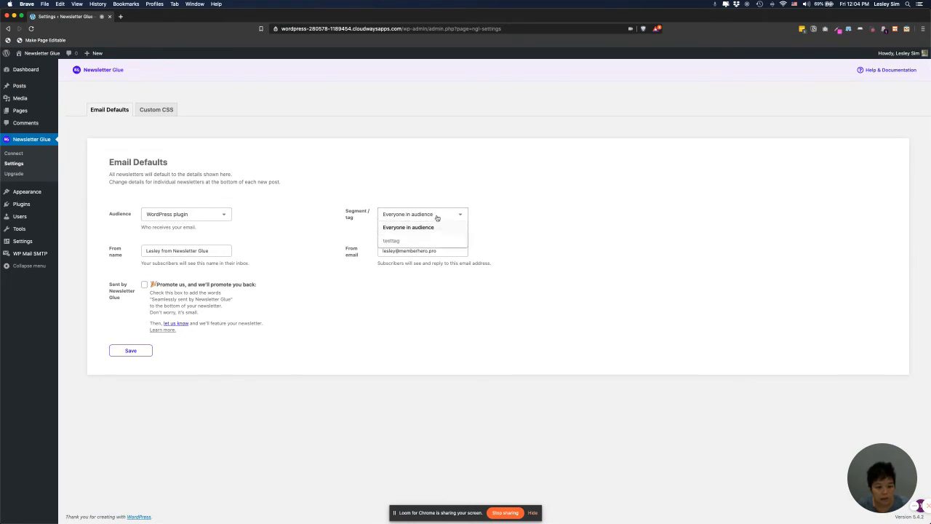
{"action": "left_click", "coordinate": [320, 236]}
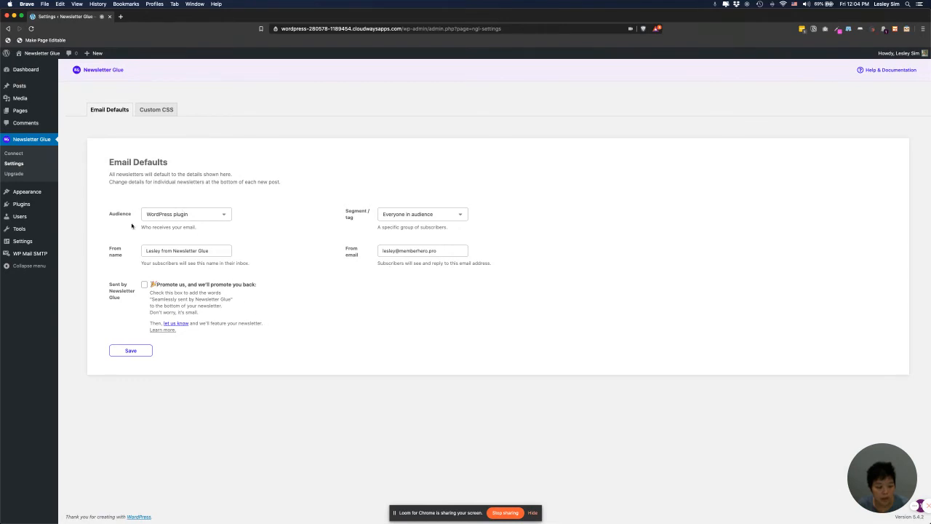
Step: Set the default segment to testtag and change the From email's part before the @ to "hi"
{"action": "left_click", "coordinate": [423, 216]}
{"action": "left_click", "coordinate": [414, 240]}
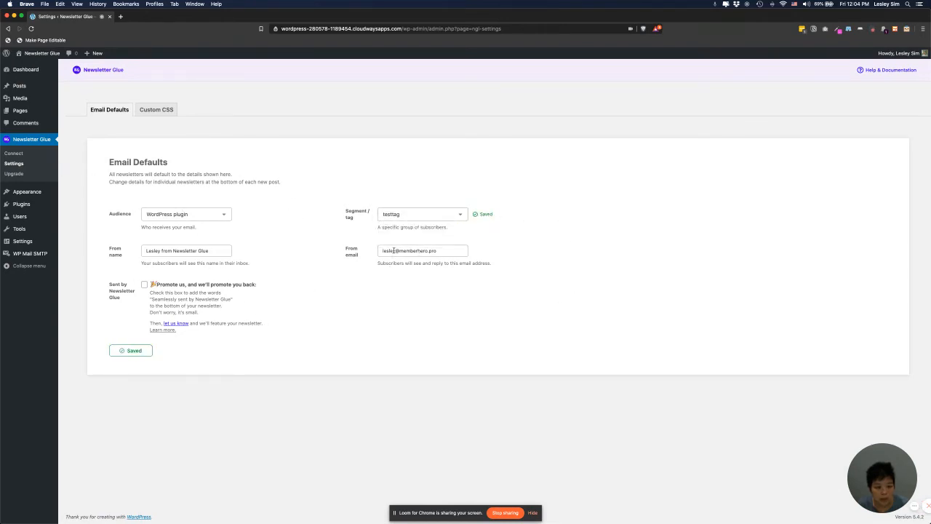
{"action": "left_click_drag", "start_coordinate": [396, 252], "coordinate": [381, 251]}
{"action": "type", "text": "hi"}
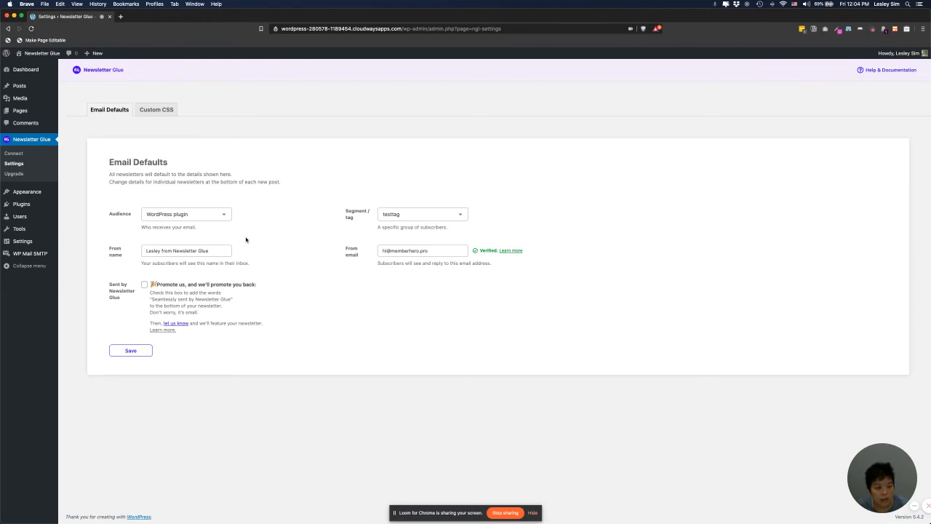
Step: Enable the Sent by Newsletter Glue promotion, view the prefilled tweet from its "let us know" link, and return to the settings
{"action": "mouse_move", "coordinate": [51, 100]}
{"action": "left_click", "coordinate": [144, 284]}
{"action": "left_click", "coordinate": [184, 325]}
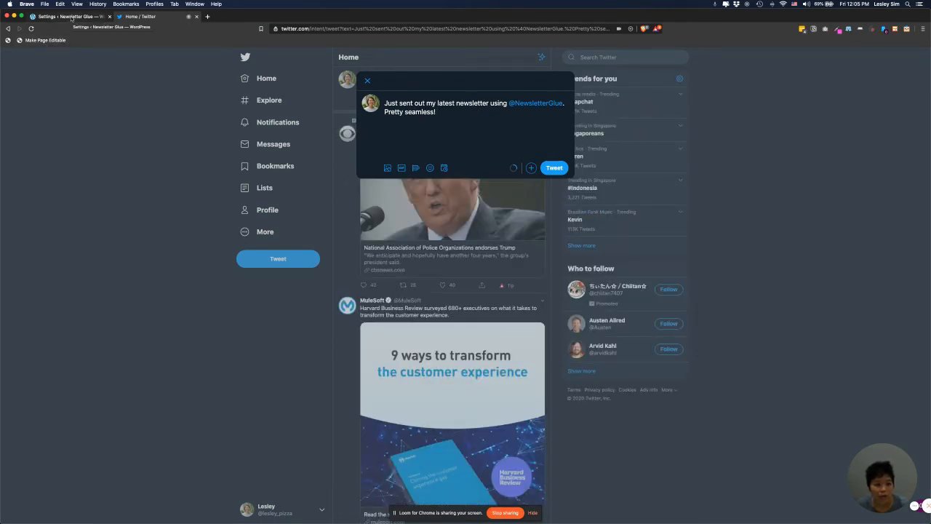
{"action": "left_click", "coordinate": [71, 19]}
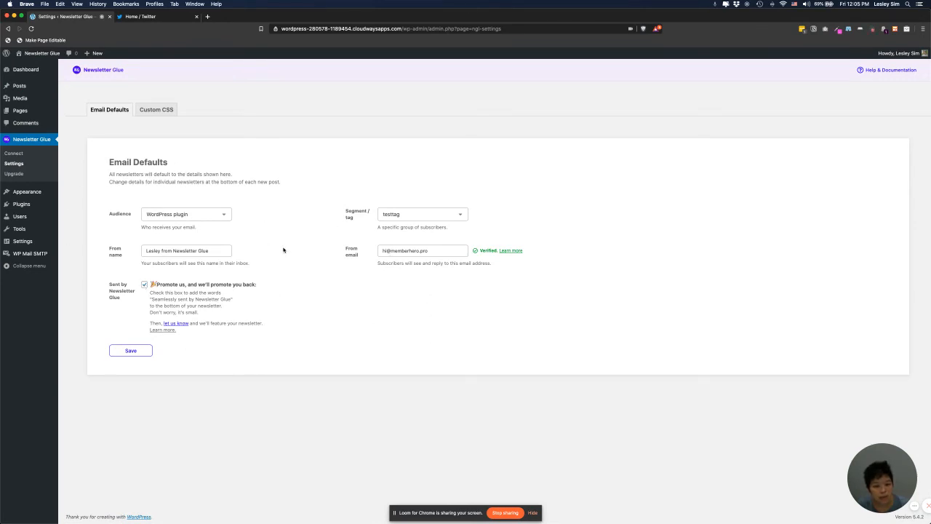
Step: Enter the custom CSS rule "h2 {color:red}" for all newsletters in the Newsletter Glue settings
{"action": "left_click", "coordinate": [165, 113]}
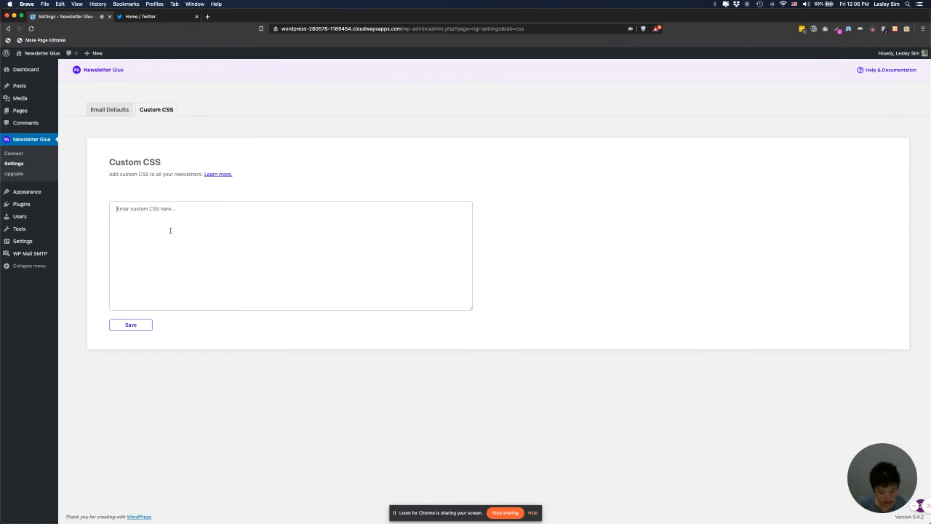
{"action": "left_click", "coordinate": [170, 230]}
{"action": "type", "text": "h2 {"}
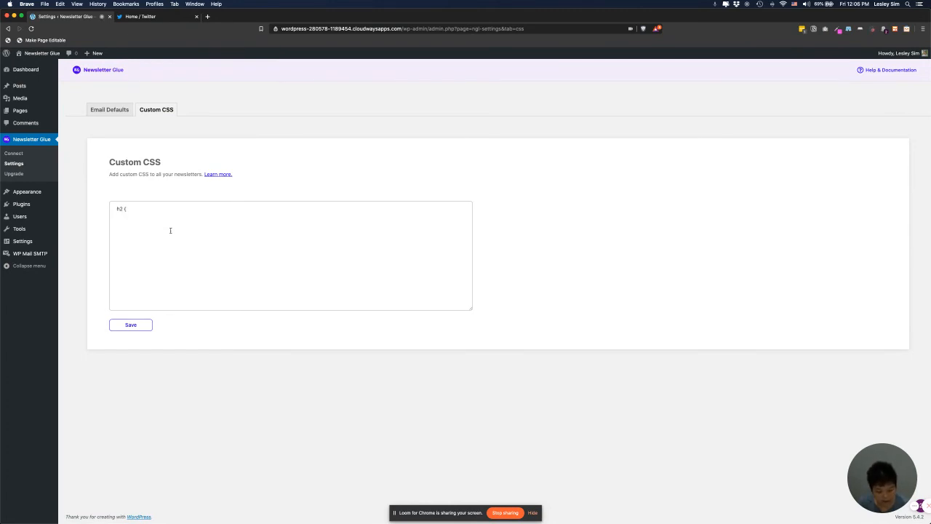
{"action": "type", "text": "color"}
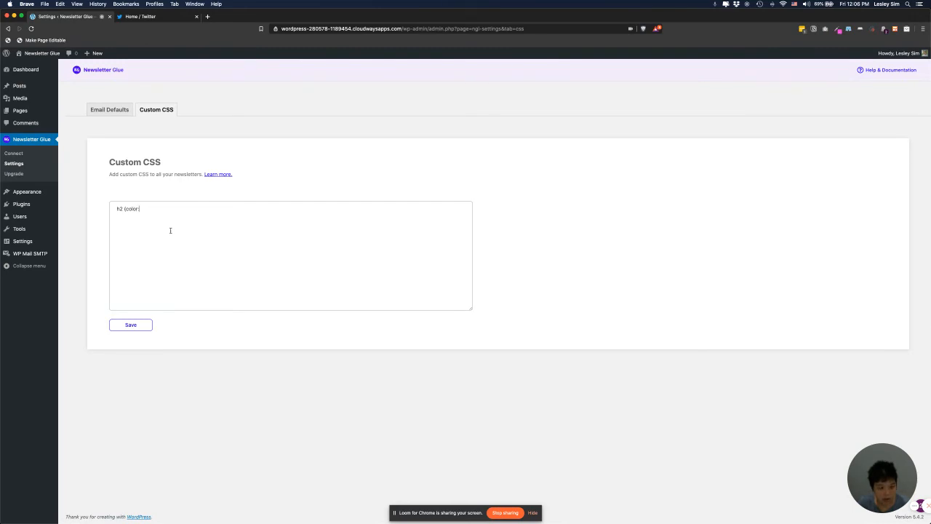
{"action": "type", "text": ":red"}
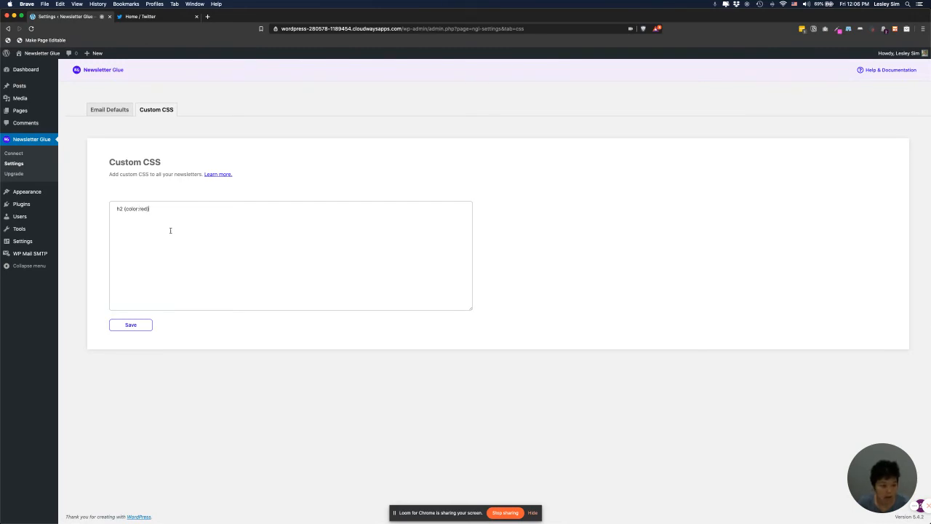
{"action": "left_click", "coordinate": [142, 190]}
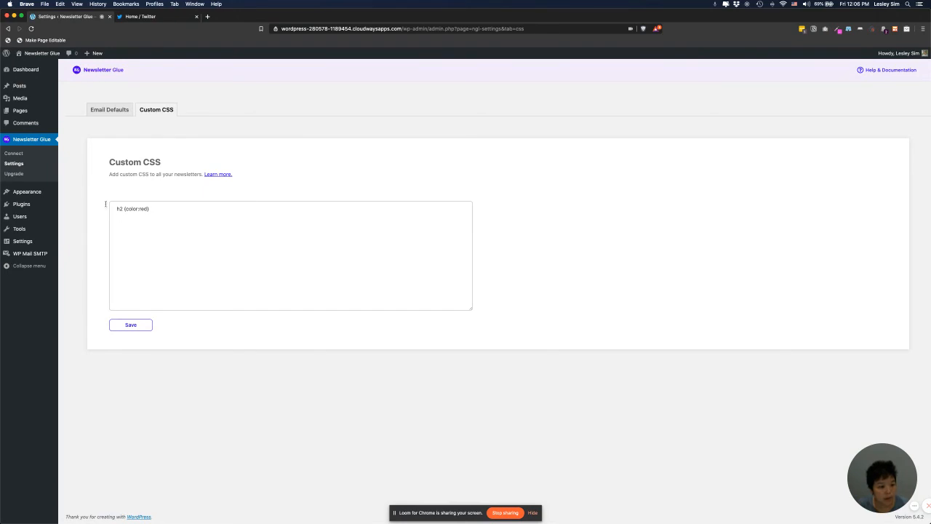
Step: Start a new post titled "This is our new post with a bunch of changes" and shorten the title to "This is our new post"
{"action": "mouse_move", "coordinate": [22, 86]}
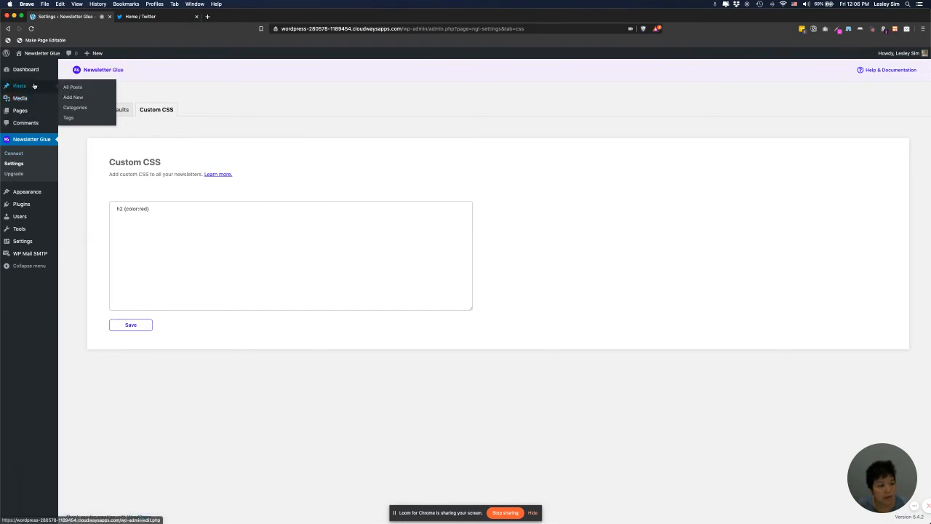
{"action": "left_click", "coordinate": [74, 100]}
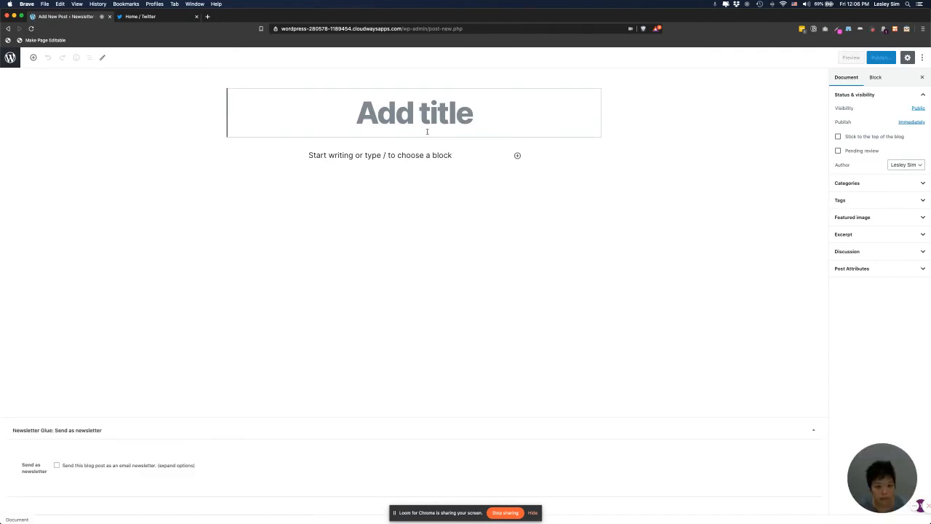
{"action": "type", "text": "This is o"}
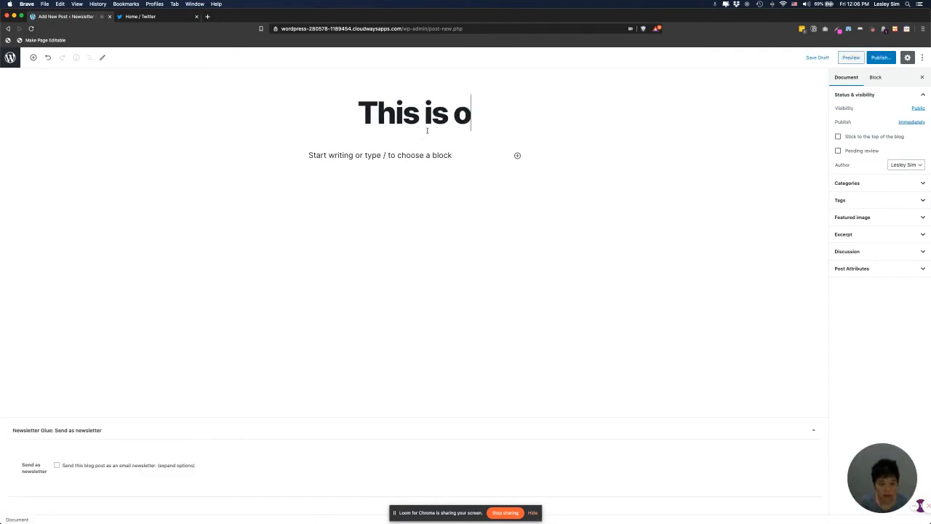
{"action": "type", "text": "ur new post with "}
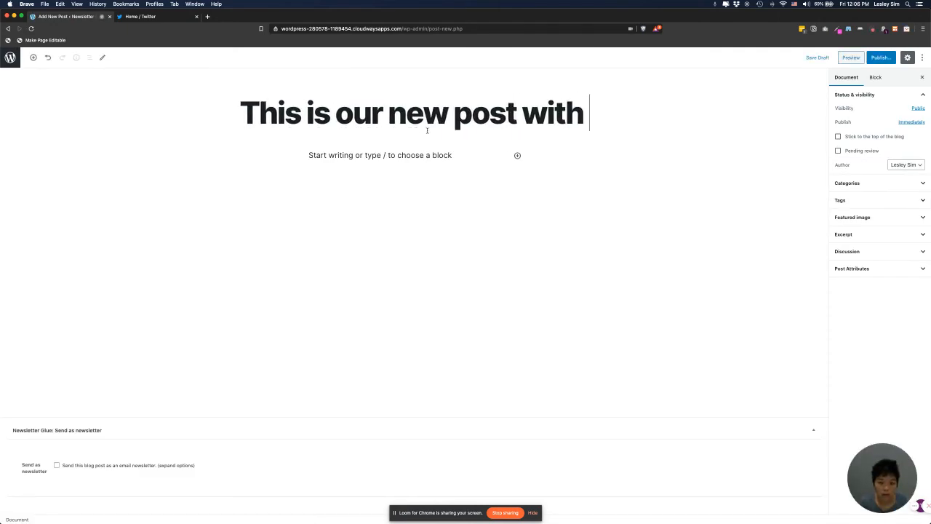
{"action": "type", "text": "a bunch of changes"}
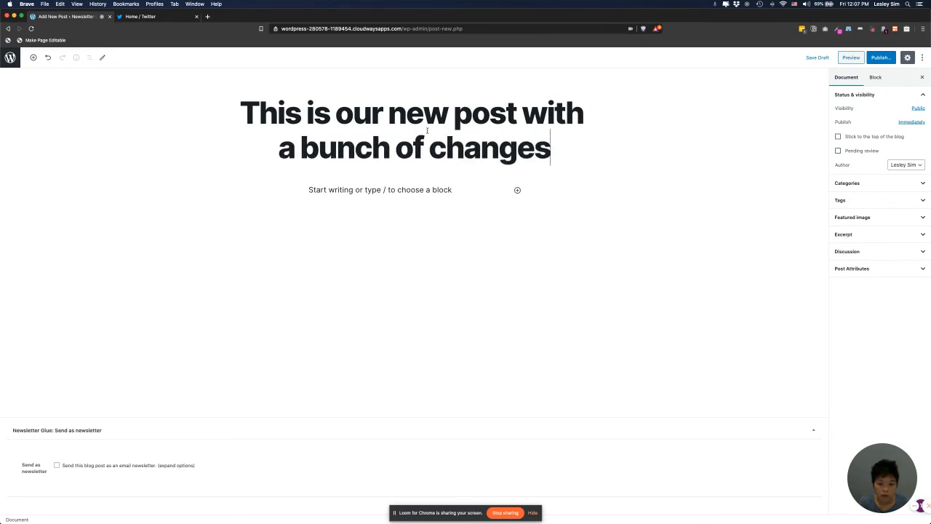
{"action": "left_click_drag", "start_coordinate": [521, 113], "coordinate": [503, 181]}
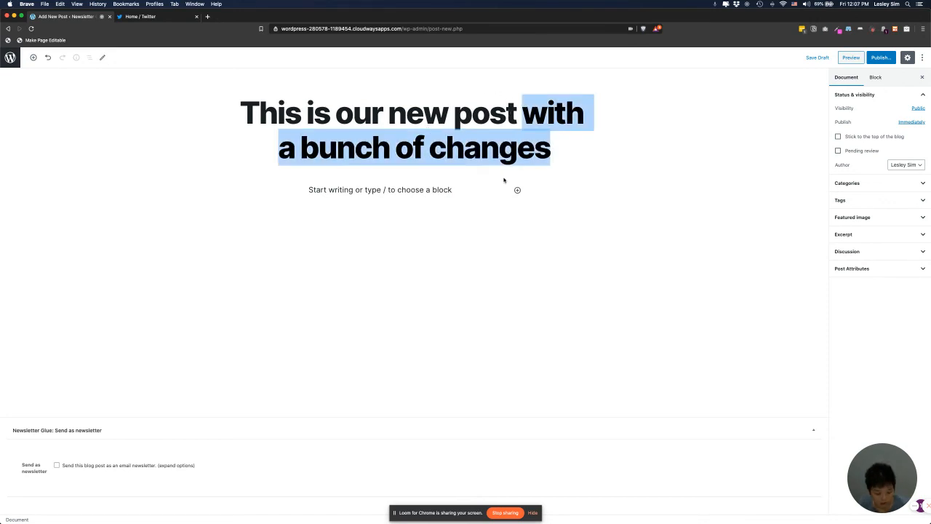
{"action": "key", "text": "BackSpace"}
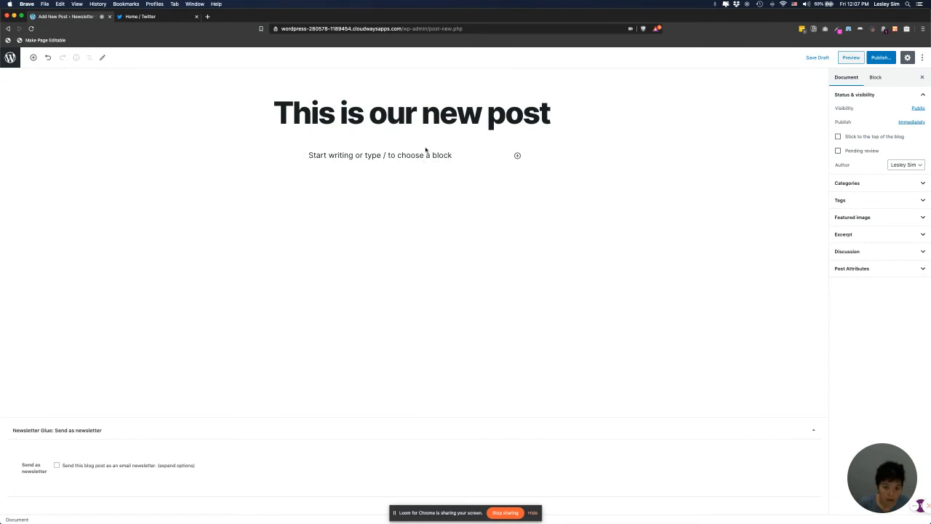
Step: Add a level-two heading reading "This should be red" as the first block of the post body
{"action": "left_click", "coordinate": [426, 153]}
{"action": "type", "text": "##"}
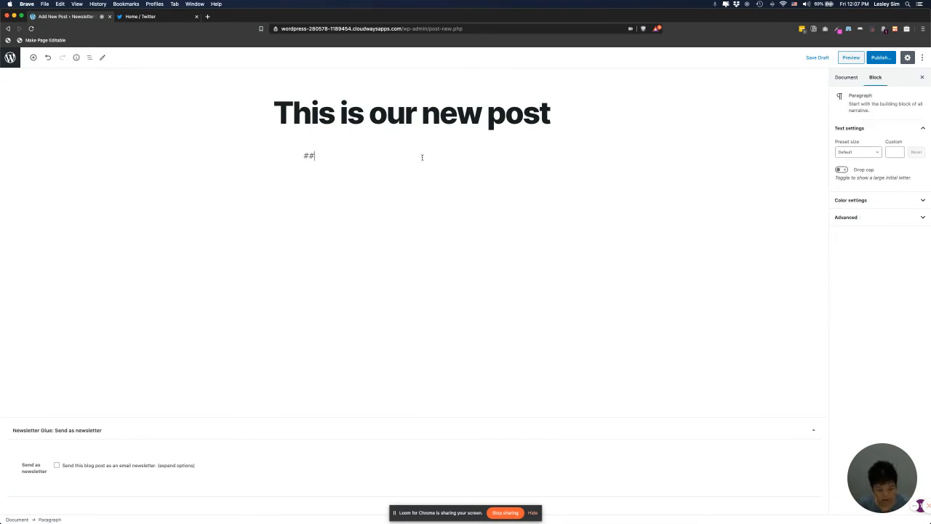
{"action": "type", "text": " This should"}
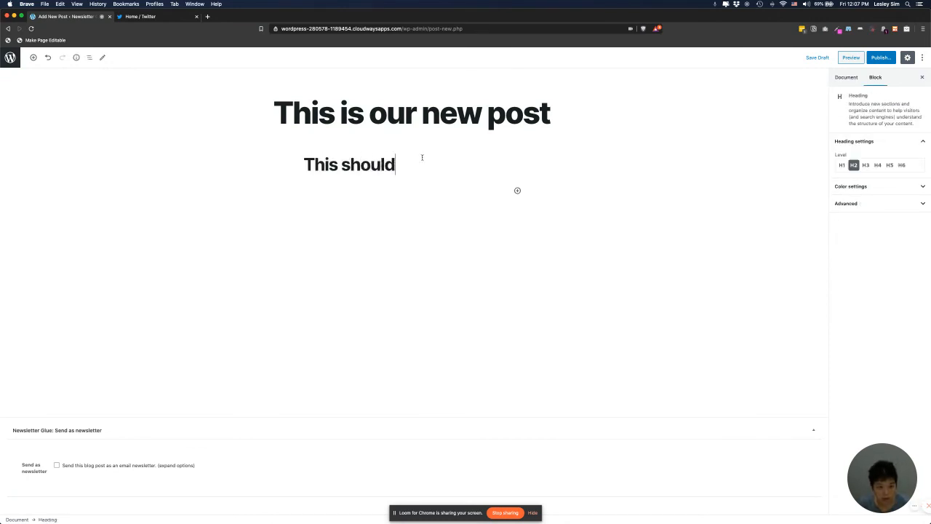
{"action": "type", "text": " be red"}
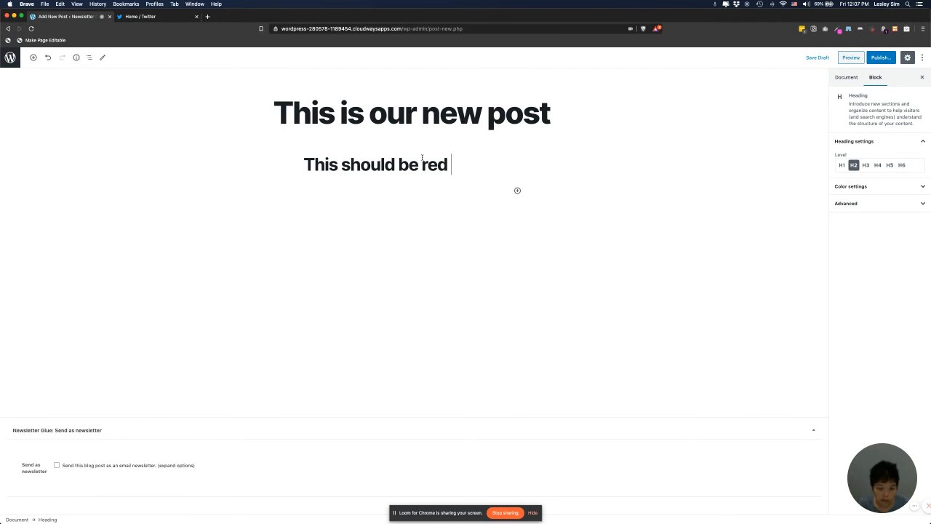
Step: Add the paragraphs "Here's a bunch of text" and "And below we should see our "seamlessly sent by Newsletter Glue"" under the heading
{"action": "key", "text": "Return"}
{"action": "type", "text": "H"}
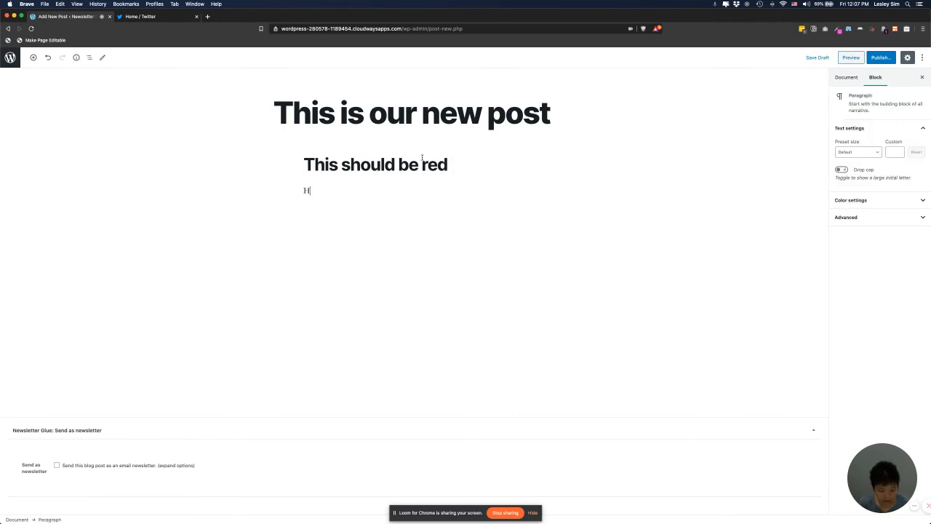
{"action": "type", "text": "ere's a bunch of tex"}
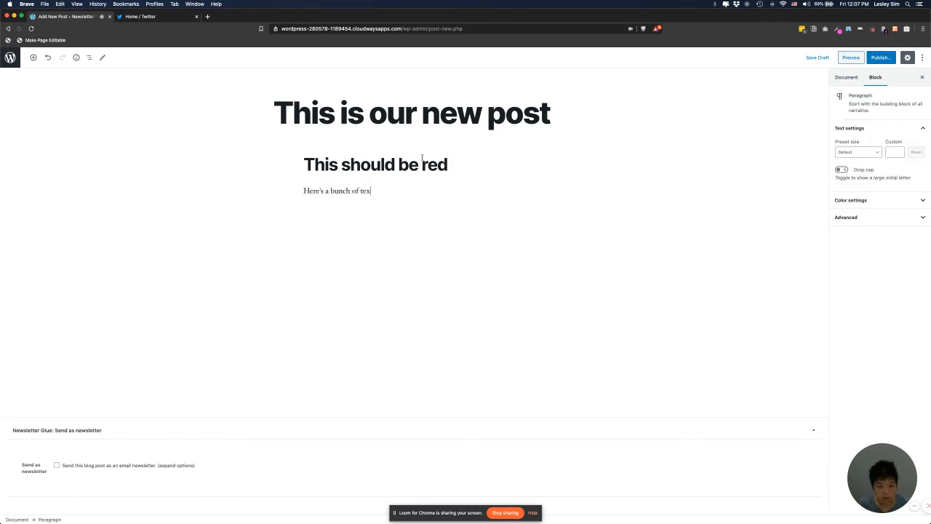
{"action": "type", "text": "t"}
{"action": "key", "text": "Return"}
{"action": "type", "text": "And"}
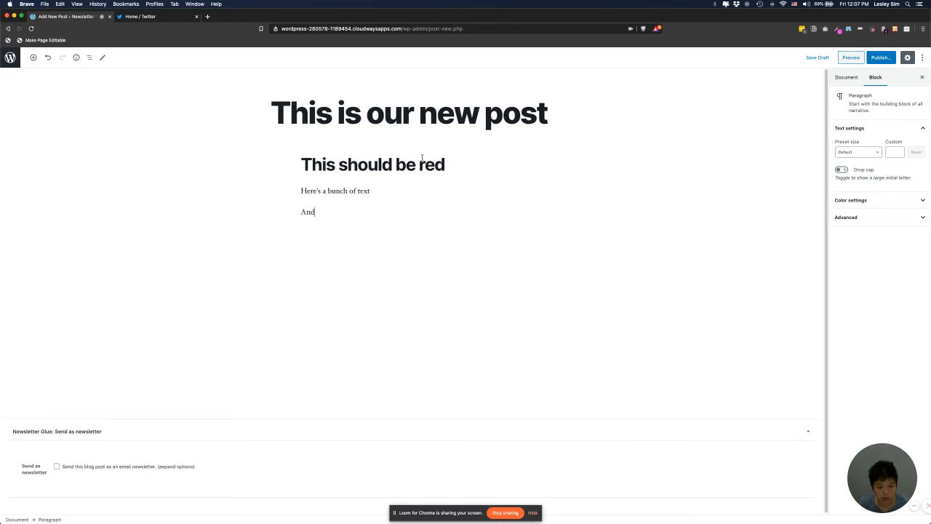
{"action": "type", "text": " below we should see our \"seam"}
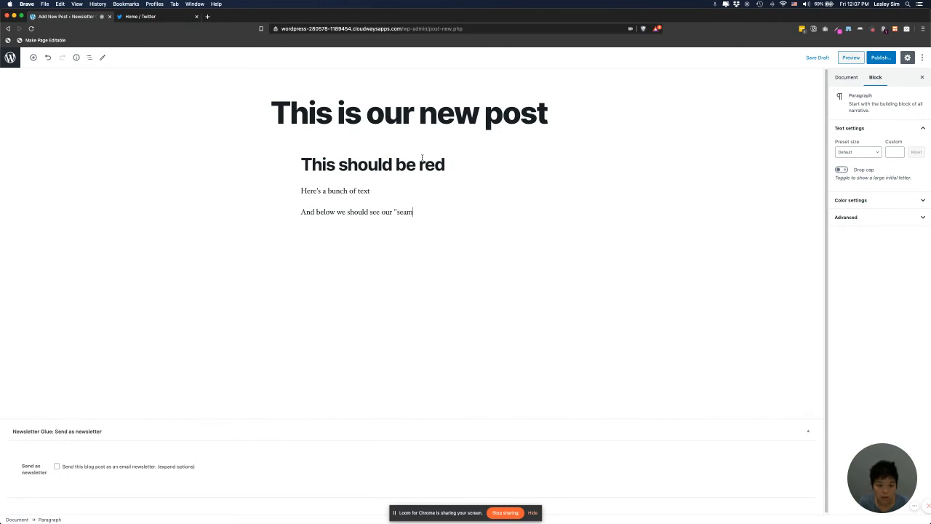
{"action": "type", "text": "lessly sent by Newsletter "}
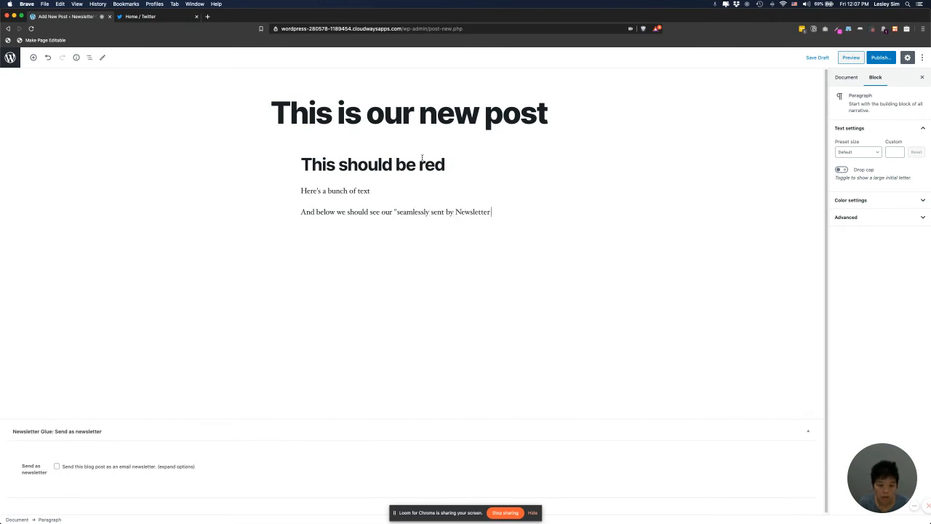
{"action": "type", "text": "Glue\""}
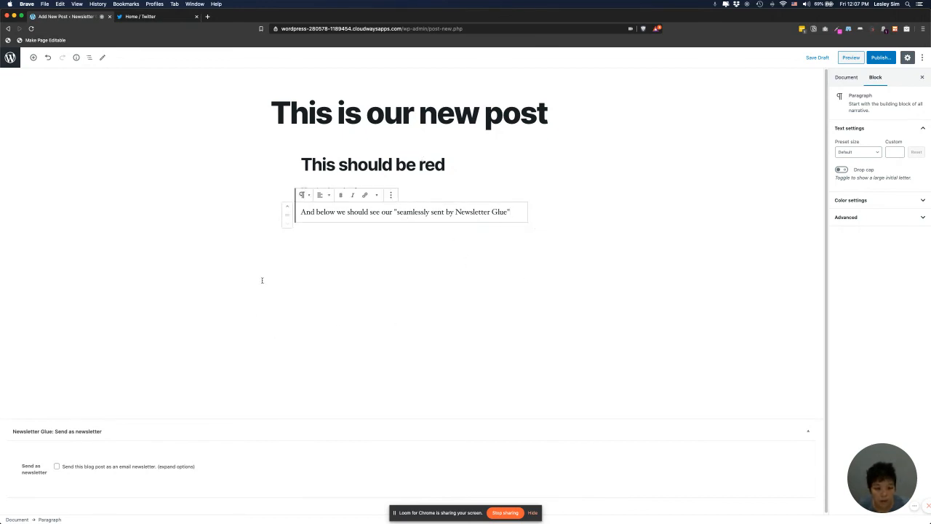
Step: Enable sending this post as an email newsletter and publish it immediately
{"action": "scroll", "coordinate": [244, 245], "scroll_direction": "down", "scroll_amount": 1}
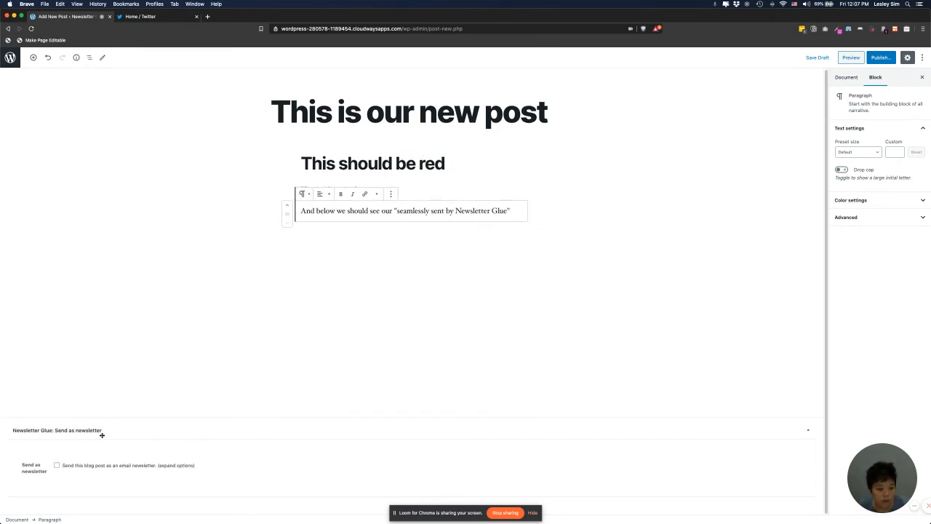
{"action": "left_click", "coordinate": [78, 467]}
{"action": "scroll", "coordinate": [283, 419], "scroll_direction": "down", "scroll_amount": 5}
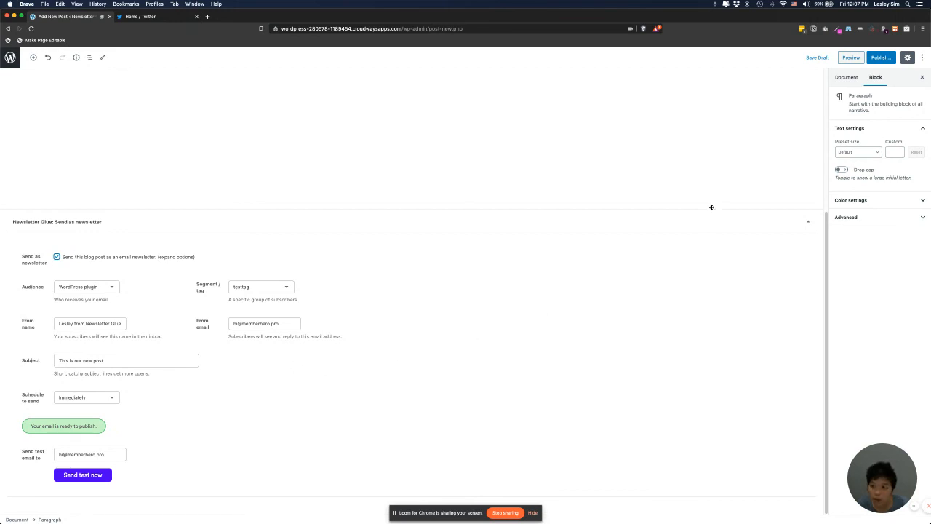
{"action": "left_click", "coordinate": [881, 58]}
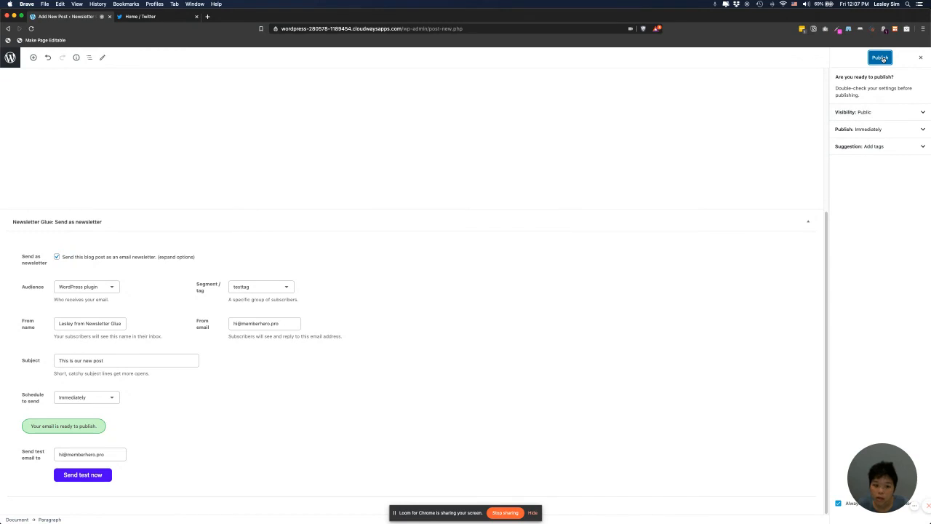
{"action": "left_click", "coordinate": [882, 59]}
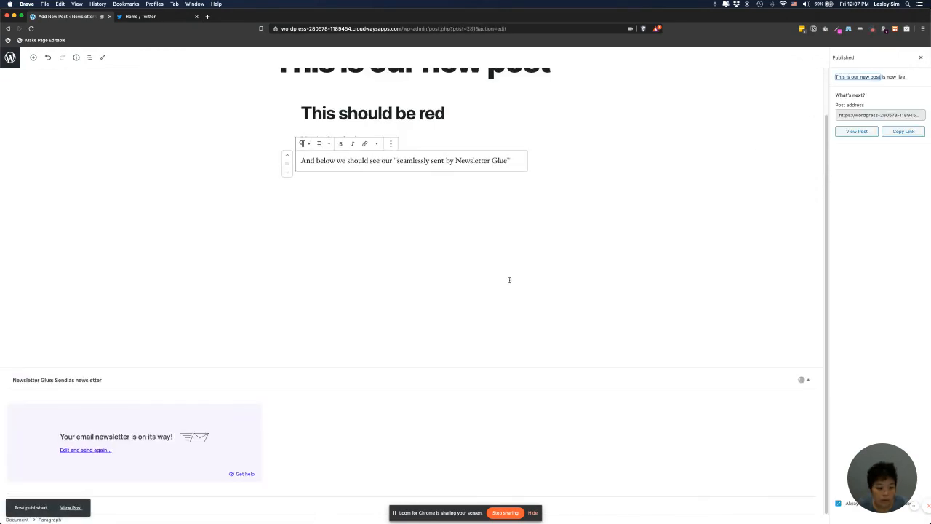
Step: Switch to the Newton mail app from the new-mail notification and examine the title and custom-styled heading of the received newsletter
{"action": "scroll", "coordinate": [232, 286], "scroll_direction": "up", "scroll_amount": 2}
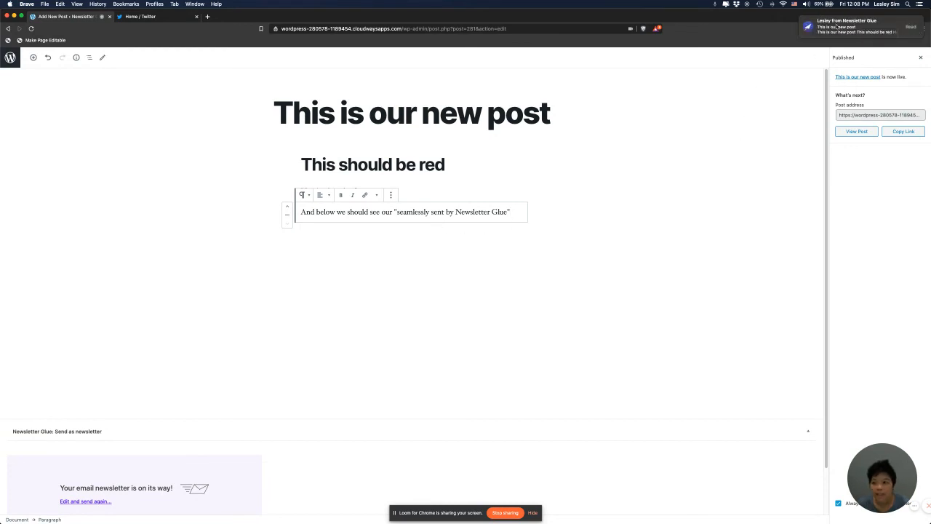
{"action": "left_click", "coordinate": [837, 28]}
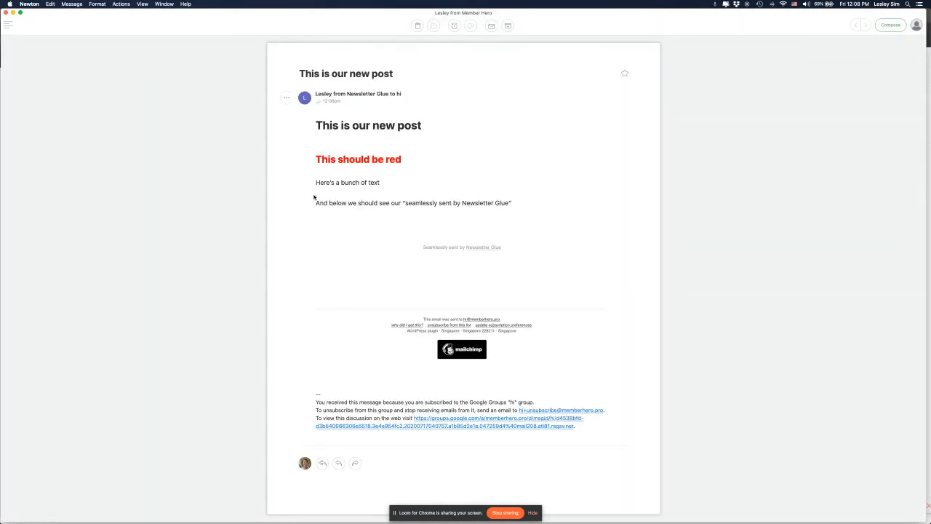
{"action": "left_click_drag", "start_coordinate": [316, 129], "coordinate": [434, 123]}
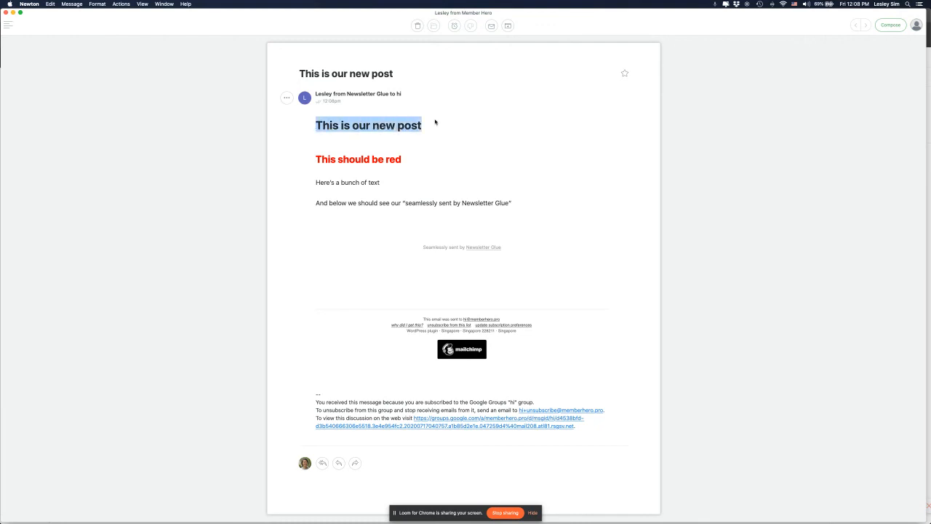
{"action": "left_click", "coordinate": [335, 73]}
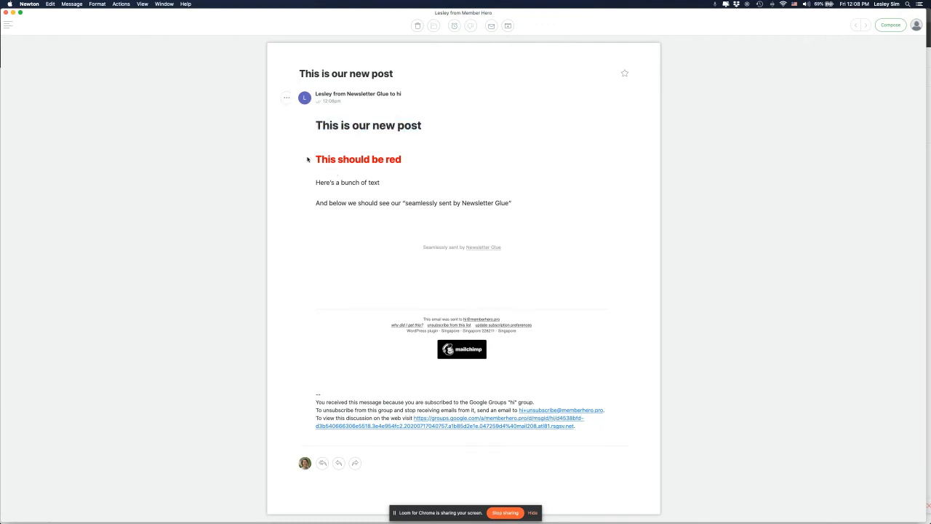
{"action": "left_click_drag", "start_coordinate": [414, 158], "coordinate": [306, 161]}
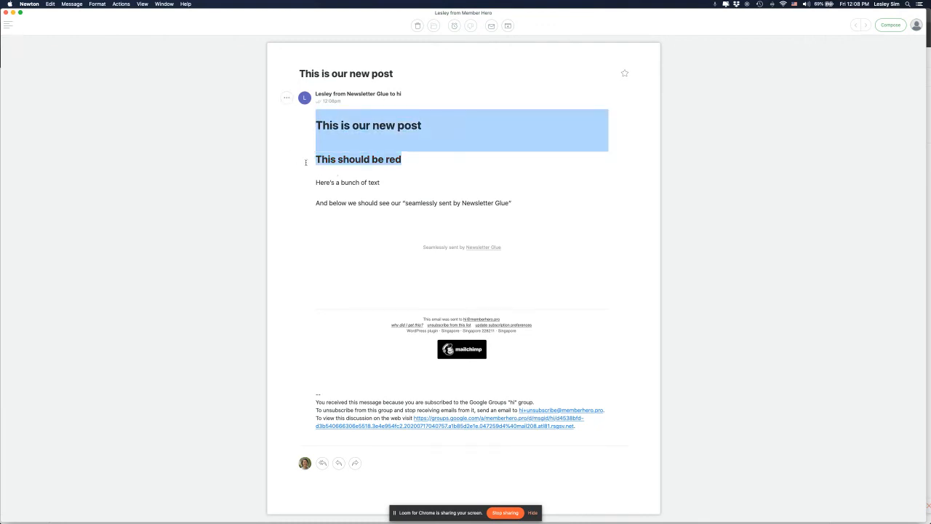
{"action": "left_click", "coordinate": [363, 170]}
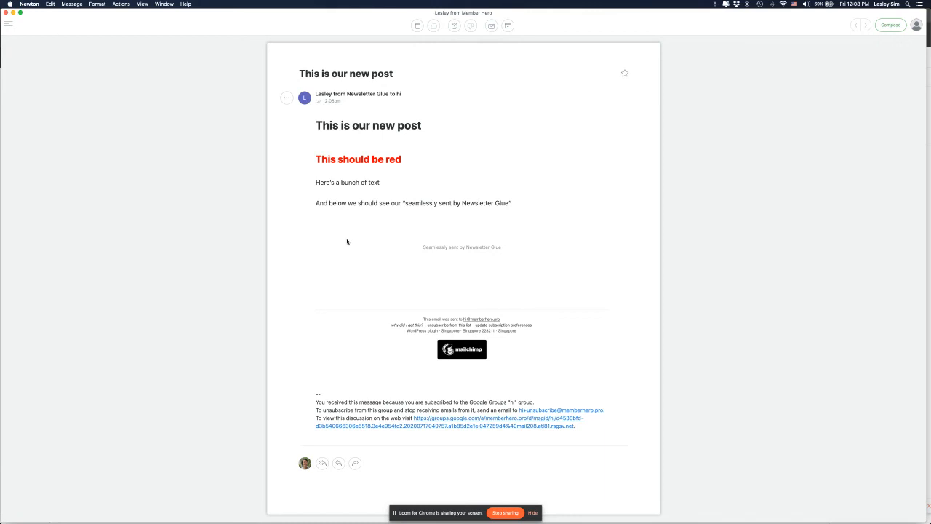
Step: Switch back to the Brave browser, view the prefilled tweet, try to close its composer, and return to the post editor
{"action": "key", "text": "super+Tab"}
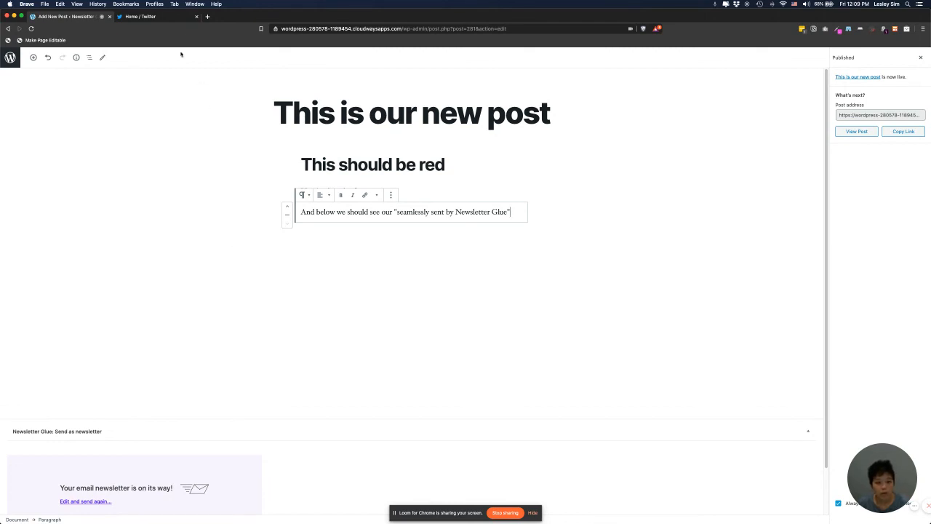
{"action": "left_click", "coordinate": [168, 15]}
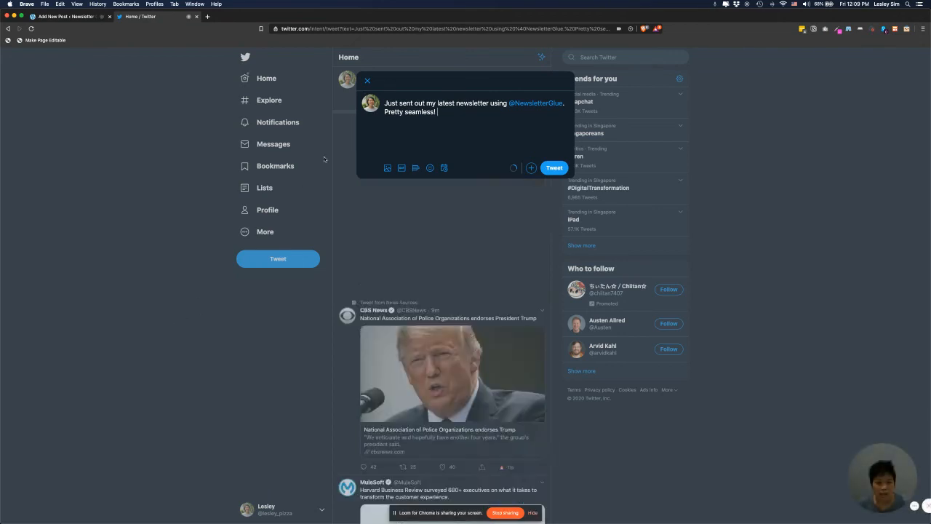
{"action": "left_click", "coordinate": [368, 79]}
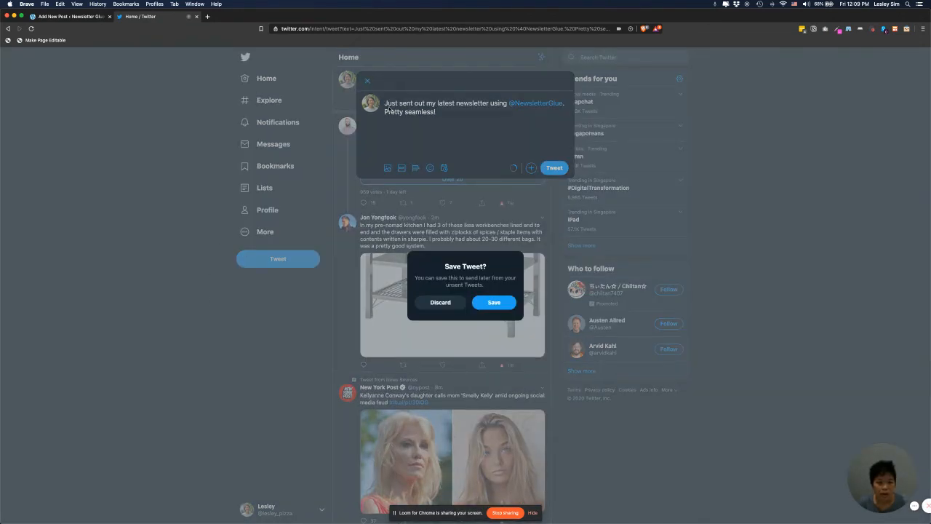
{"action": "left_click", "coordinate": [93, 17]}
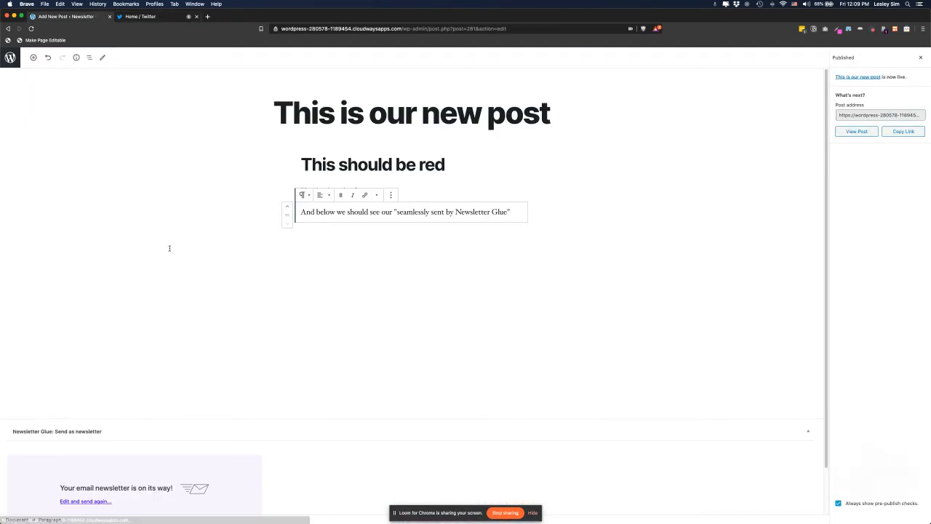